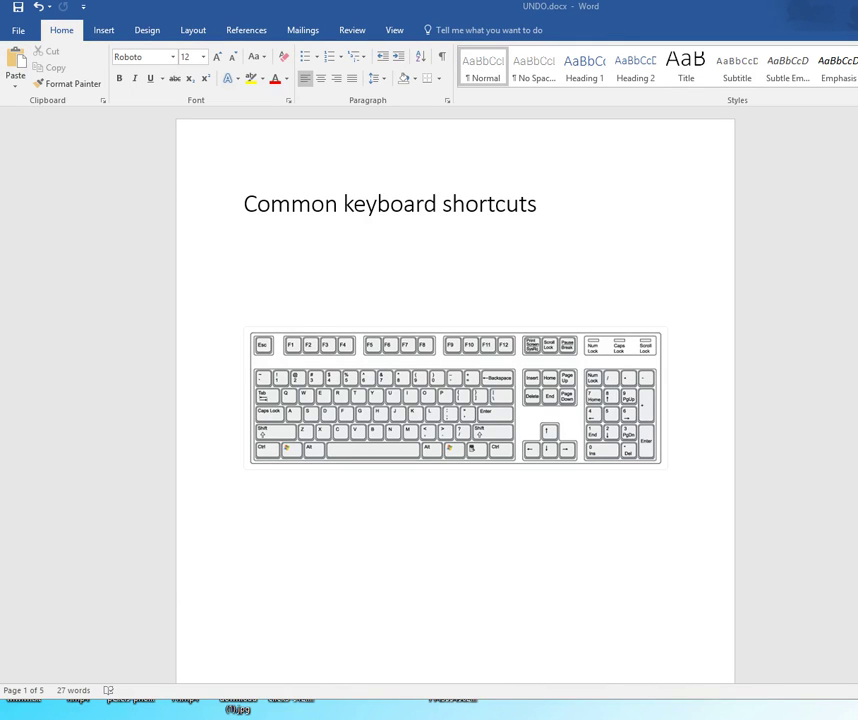
Go to the UNDO page and look at its Ctrl Z picture
scroll(270, 222, "down", 10)
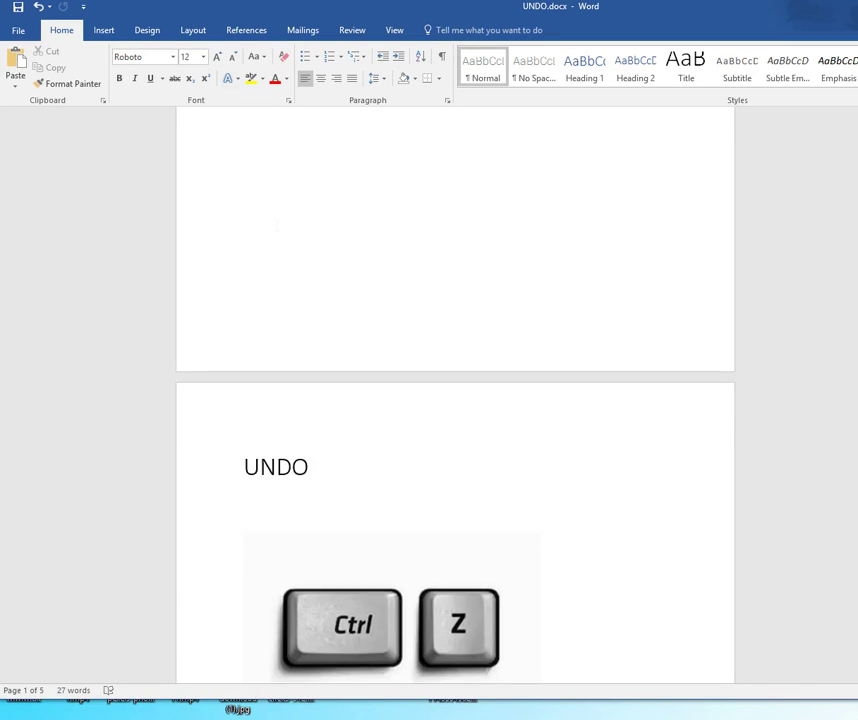
left_click(322, 294)
scroll(322, 296, "down", 1)
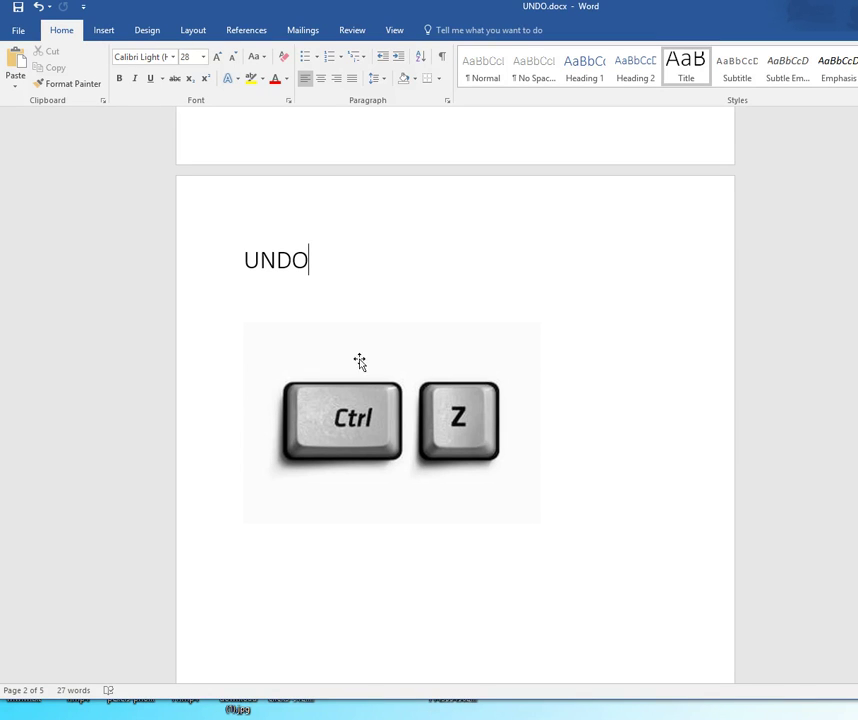
left_click(362, 440)
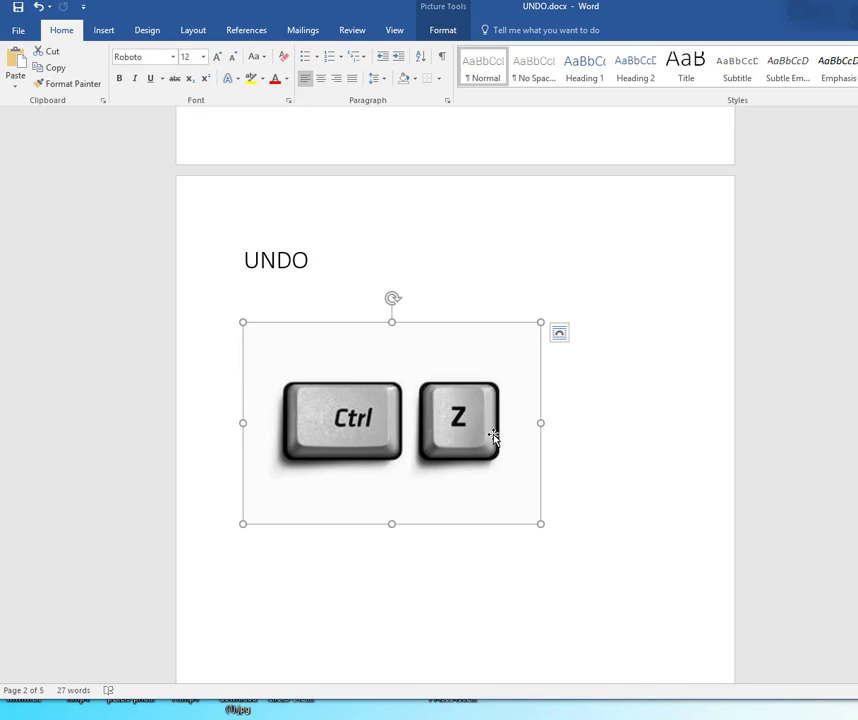
key("ctrl+z")
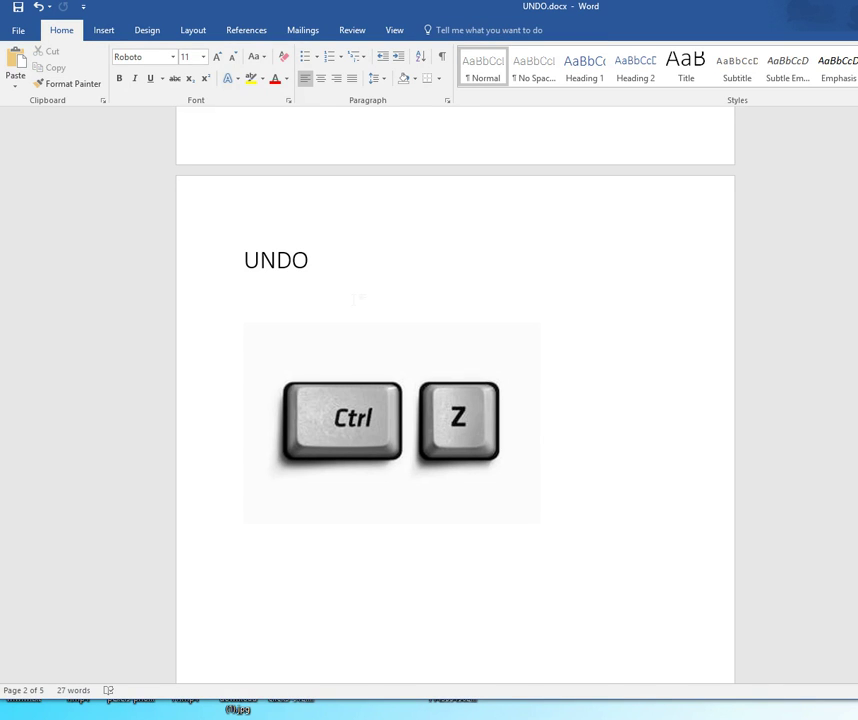
Add a line of sample text below the UNDO heading and change its font color
key("Return")
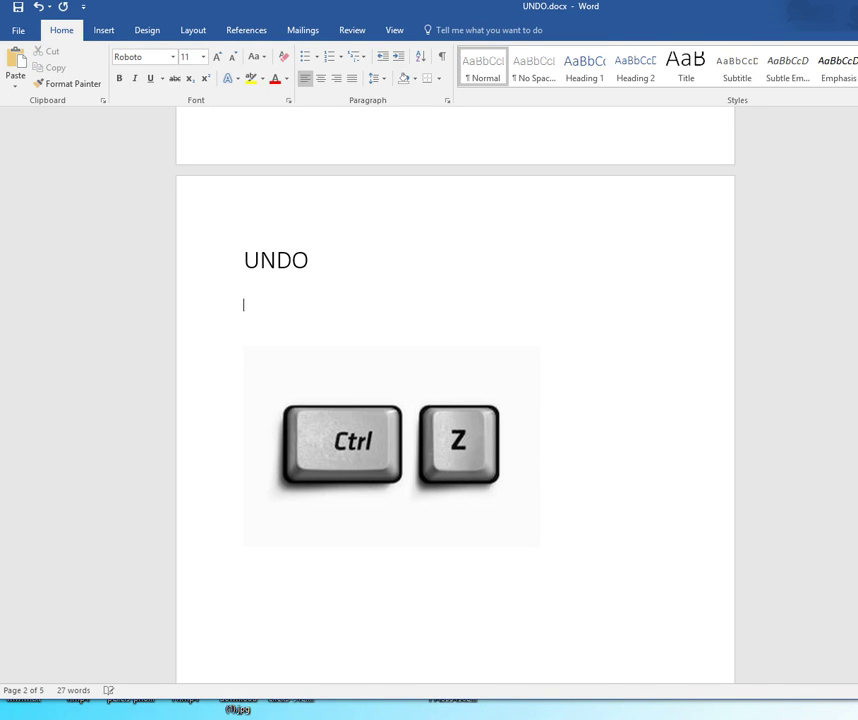
type("d")
triple_click(359, 302)
left_click(276, 79)
left_click(424, 316)
Remove the sample text and the extra line below the UNDO heading
key("shift+Home")
key("BackSpace")
key("BackSpace")
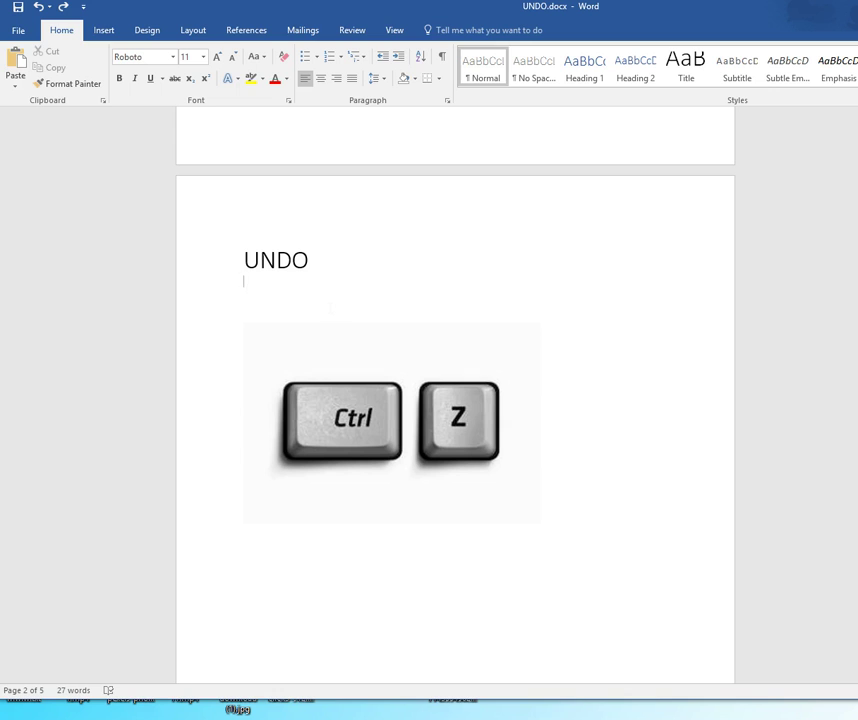
Shrink the Ctrl Z picture proportionally to roughly a third of its width and undo the resize
left_click(421, 386)
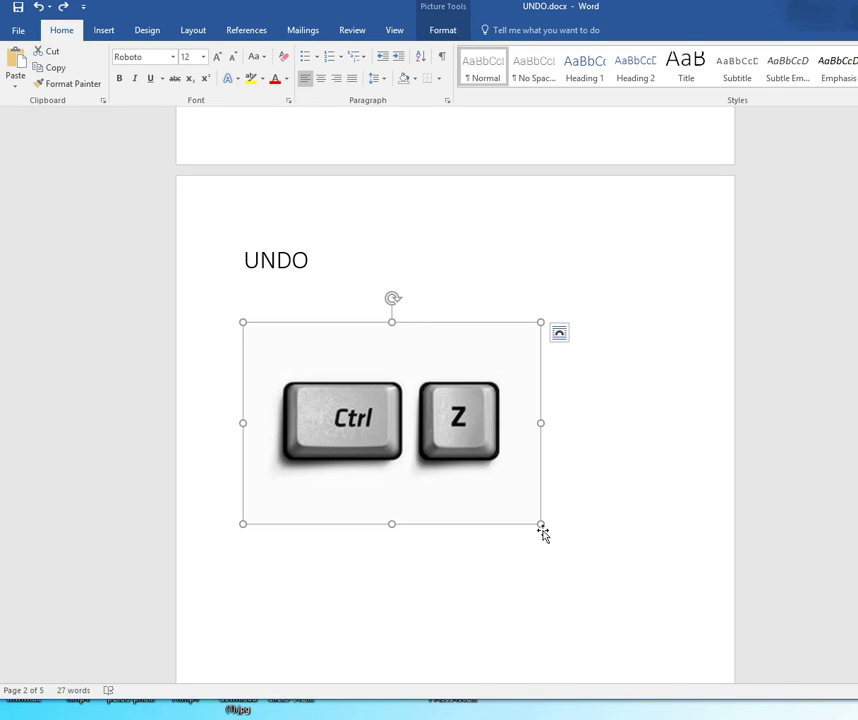
left_click_drag(540, 523, 356, 400)
left_click(363, 296)
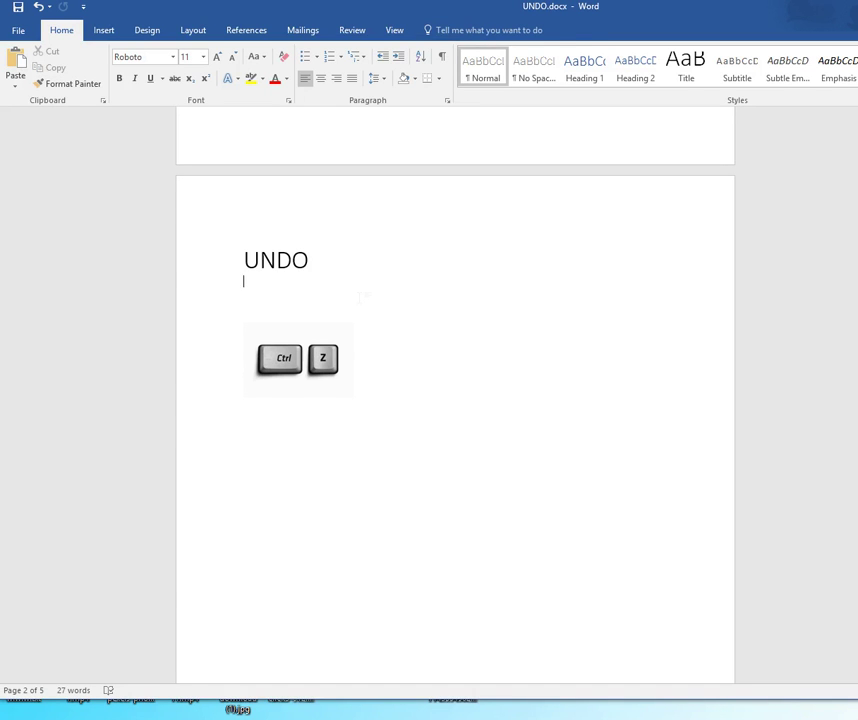
key("ctrl+z")
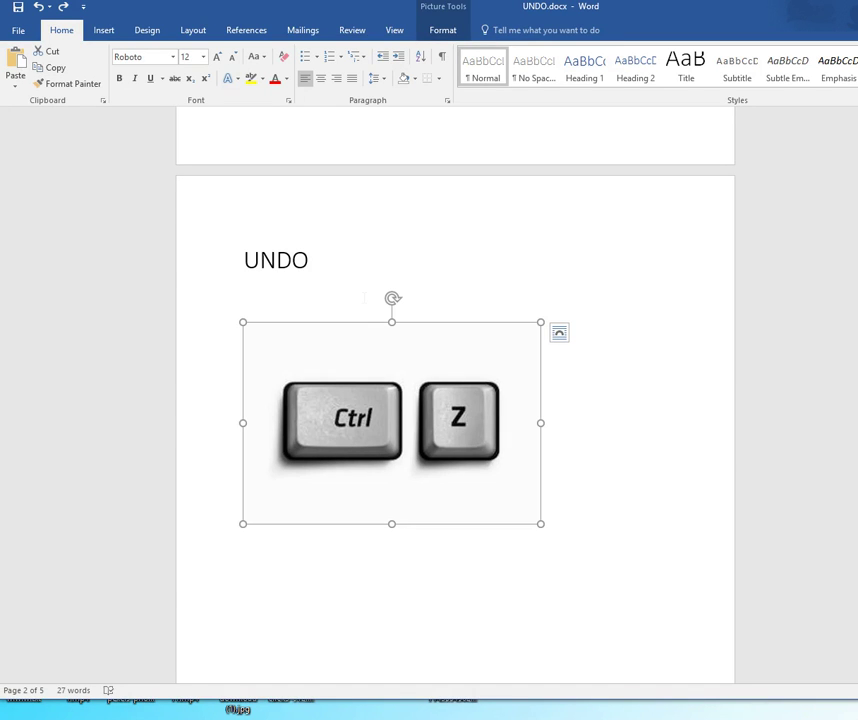
left_click(364, 297)
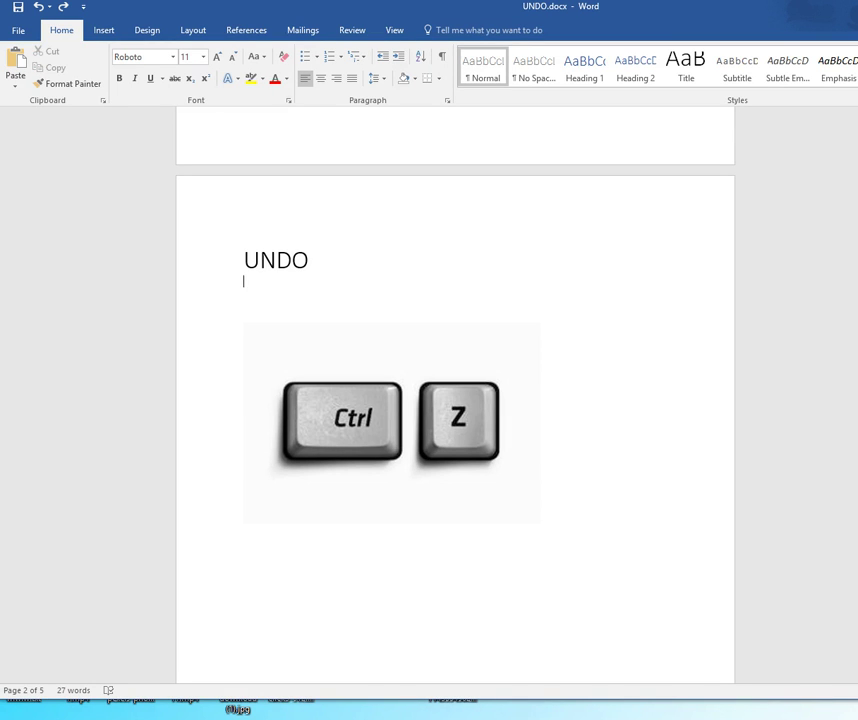
key("BackSpace")
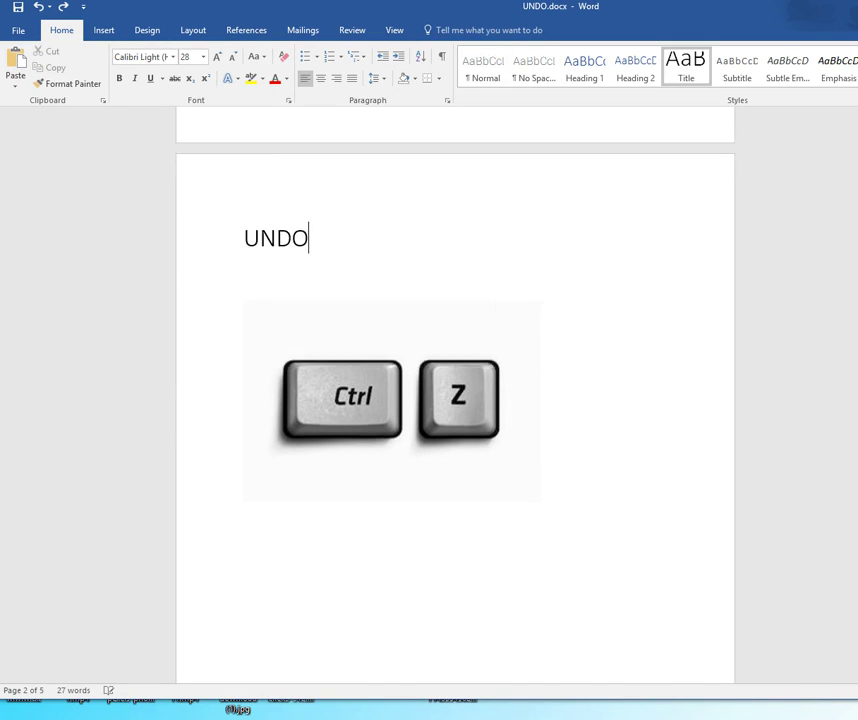
Examine the Ctrl + C and Ctrl + V pictures on the COPY AND PASTE page, revisiting the Ctrl Z picture in between
scroll(455, 400, "down", 7)
scroll(455, 400, "down", 3)
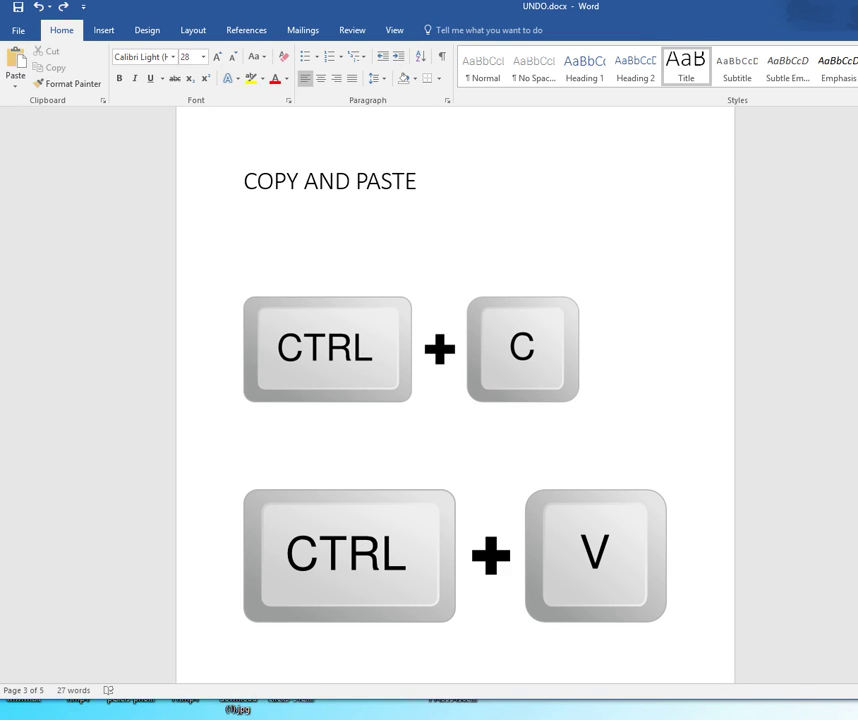
left_click(658, 283)
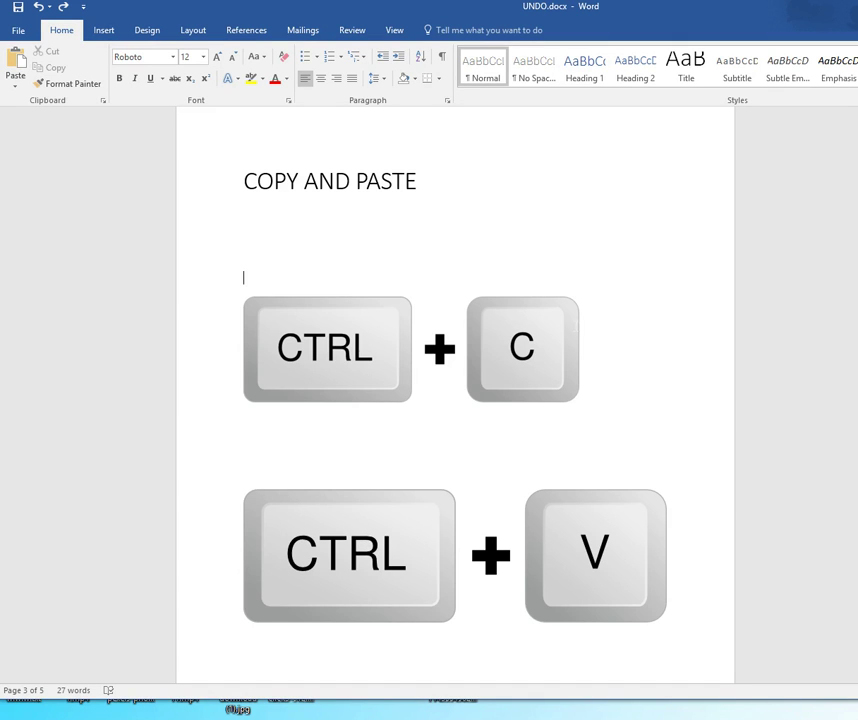
left_click_drag(243, 277, 705, 527)
left_click(708, 527)
scroll(455, 400, "up", 10)
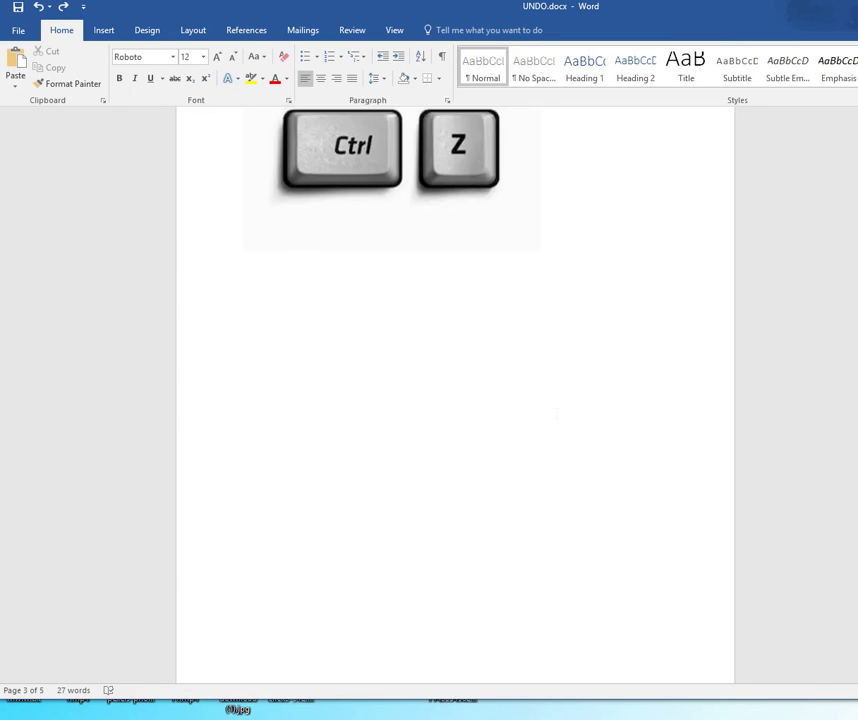
scroll(556, 412, "up", 3)
left_click(437, 377)
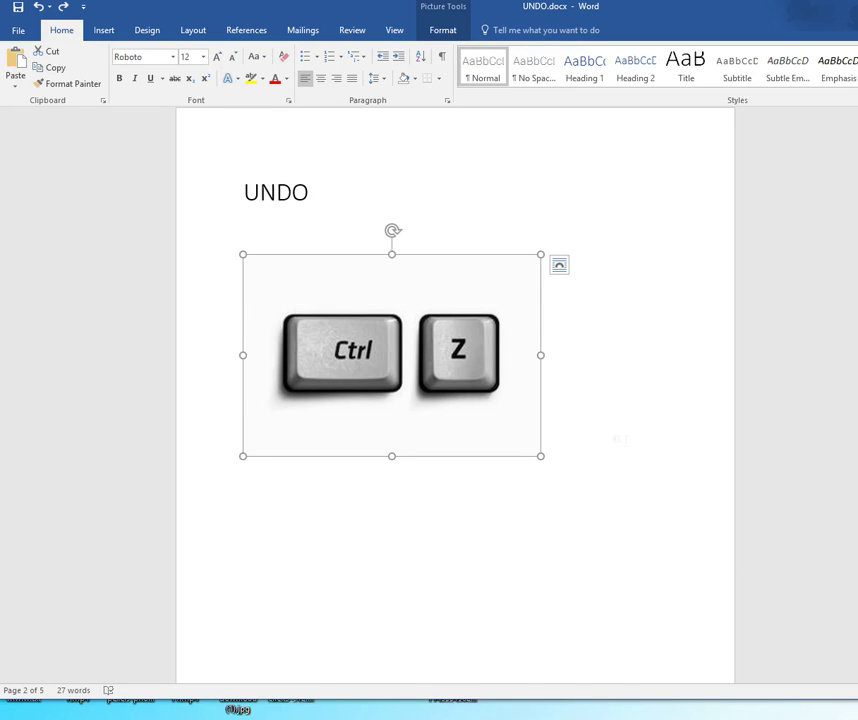
left_click(619, 438)
scroll(622, 442, "down", 10)
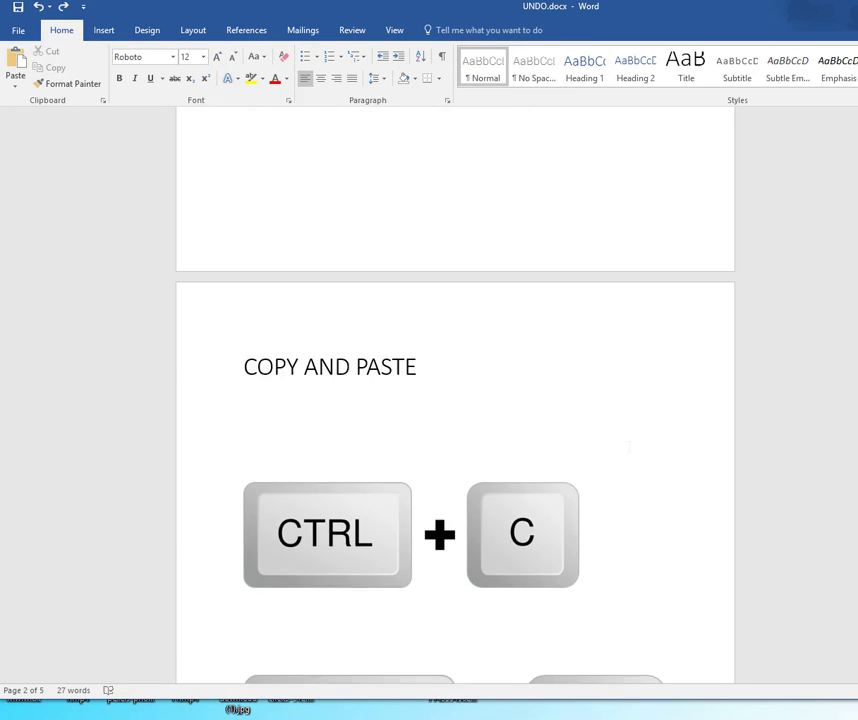
scroll(630, 450, "down", 4)
scroll(630, 450, "up", 1)
left_click(389, 374)
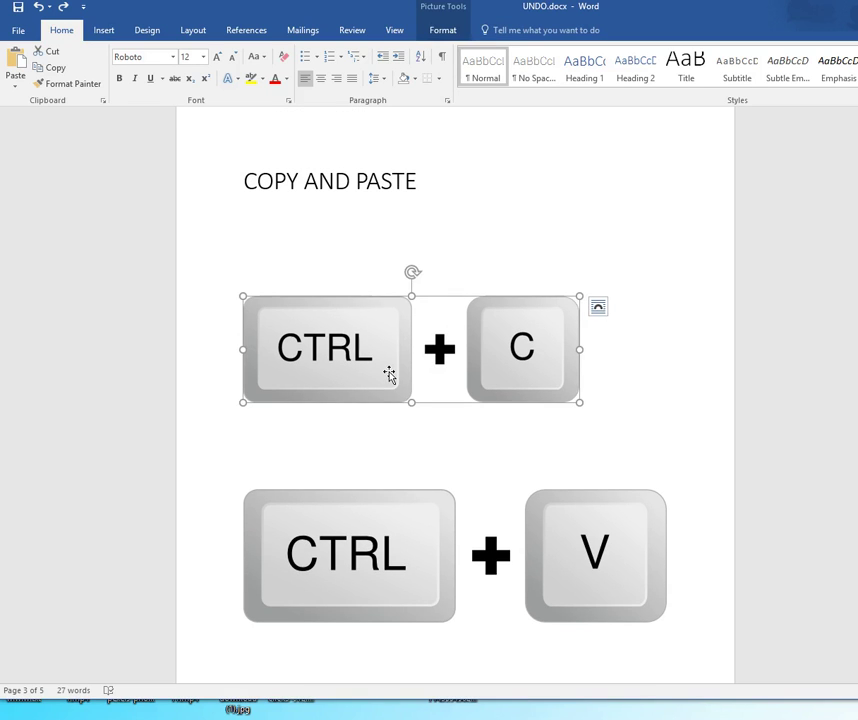
left_click(416, 534)
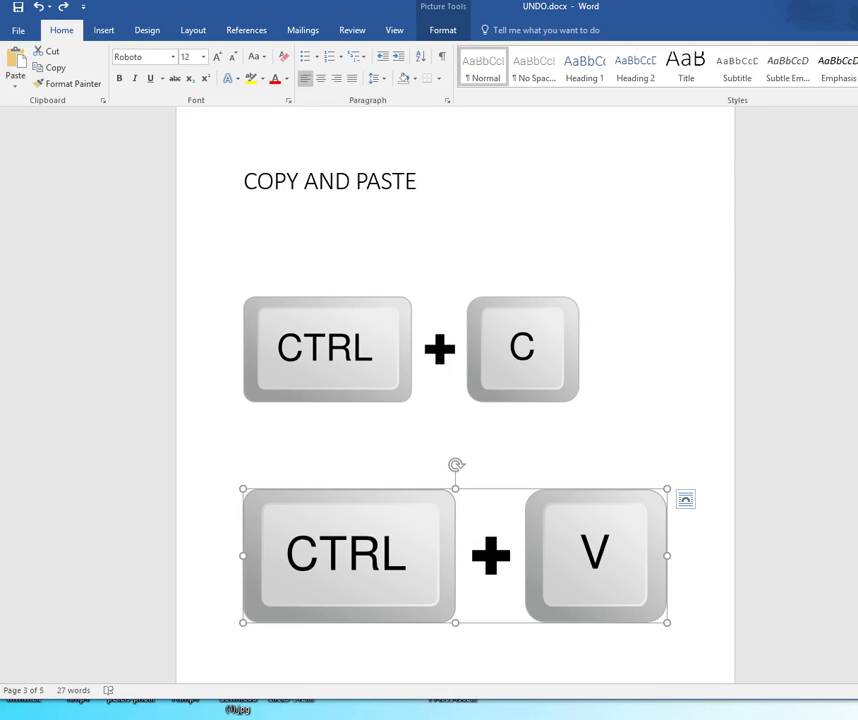
Copy the COPY AND PASTE heading and paste it onto the blank line directly below
left_click_drag(422, 181, 242, 182)
left_click_drag(422, 208, 248, 181)
key("ctrl+c")
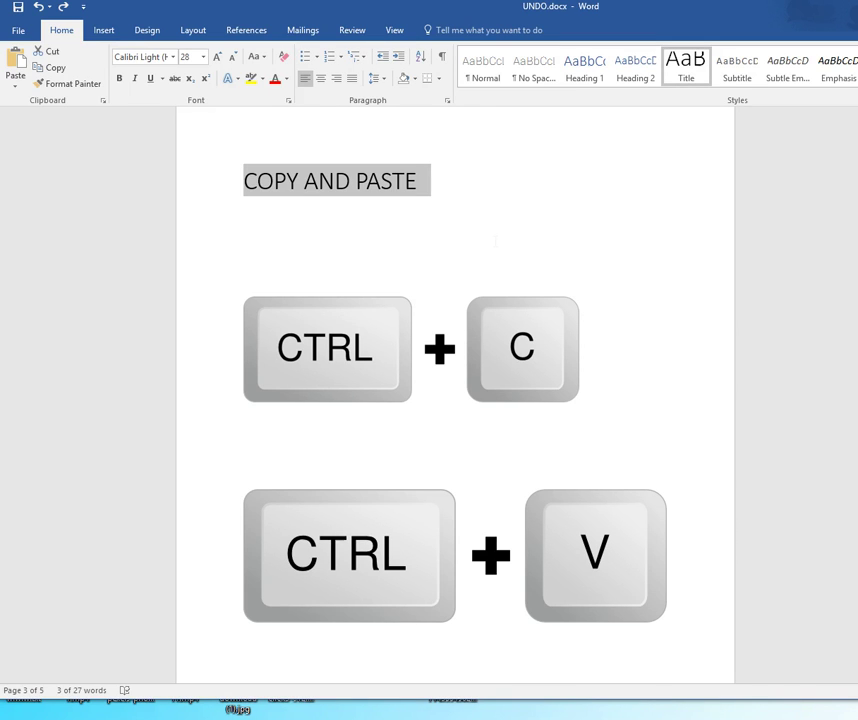
left_click(296, 231)
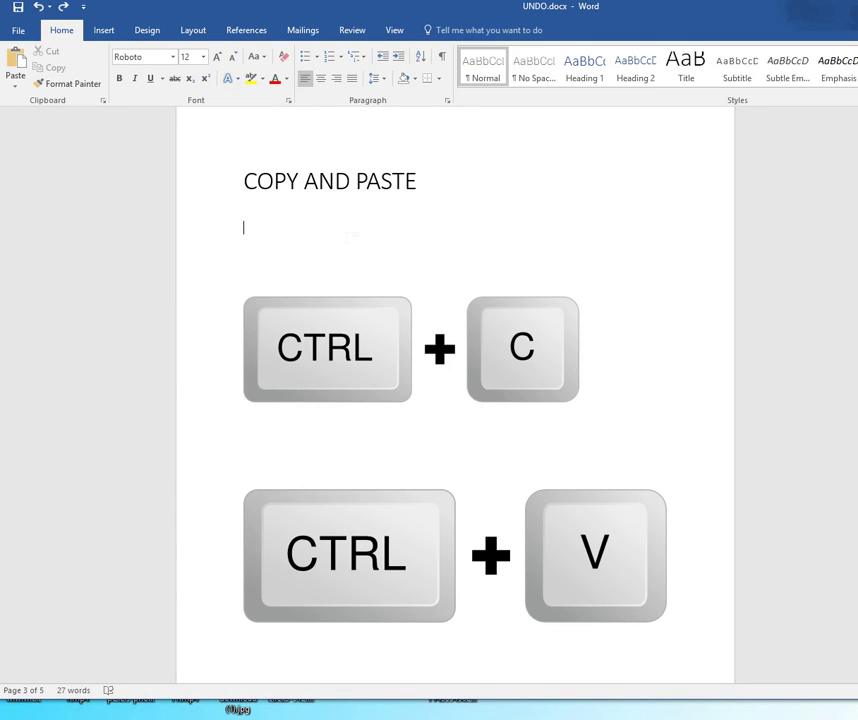
key("ctrl+v")
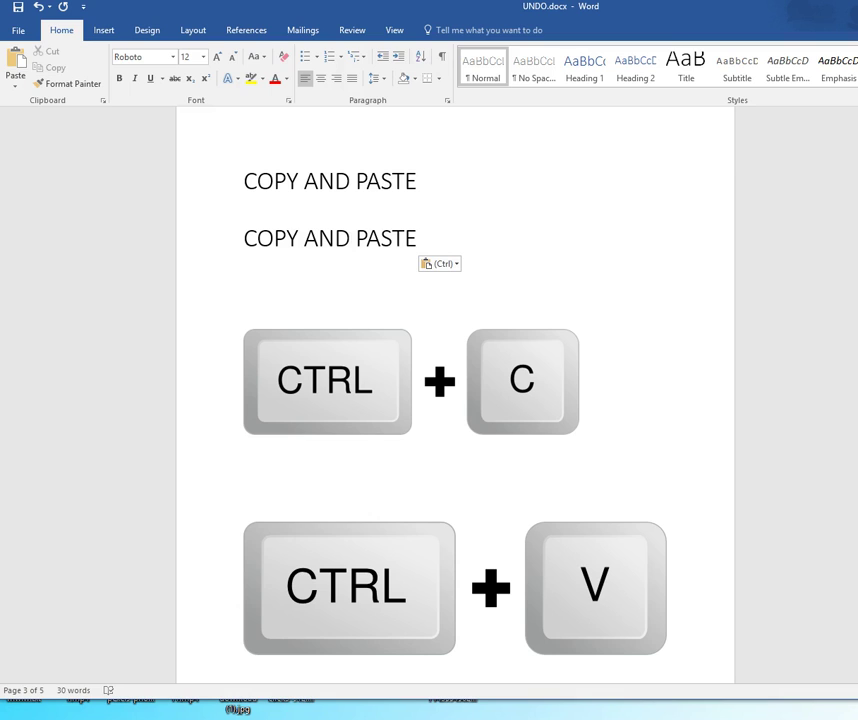
left_click(437, 243)
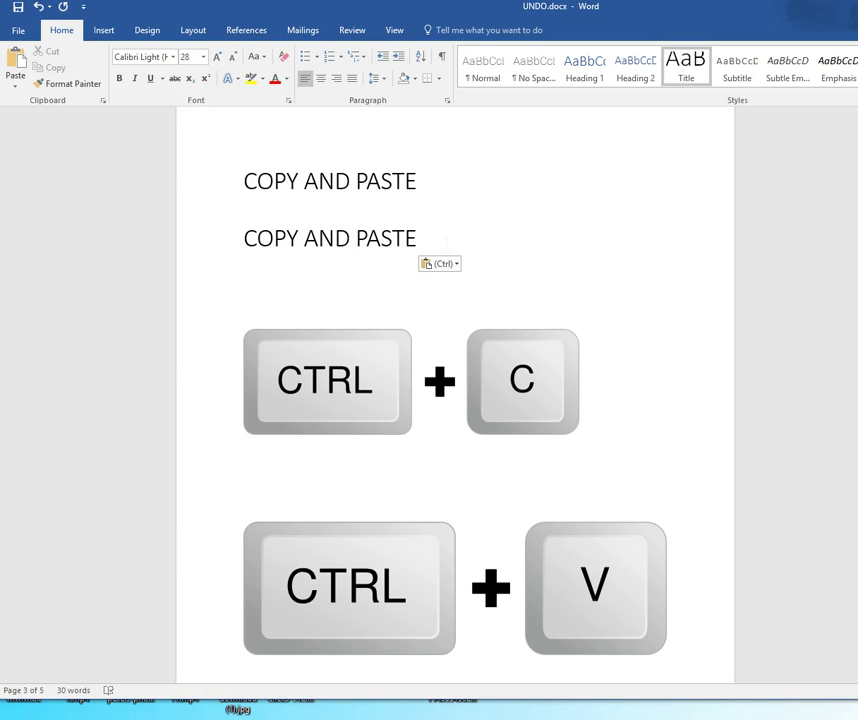
Copy the Ctrl + C picture and paste it over the duplicate COPY AND PASTE heading
left_click(526, 360)
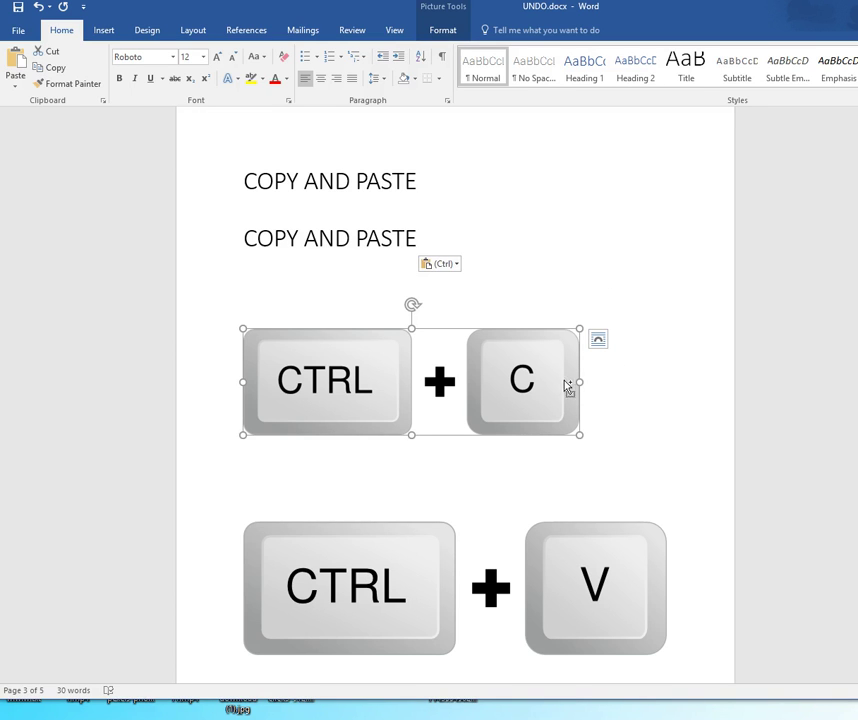
left_click_drag(416, 239, 252, 242)
key("ctrl+v")
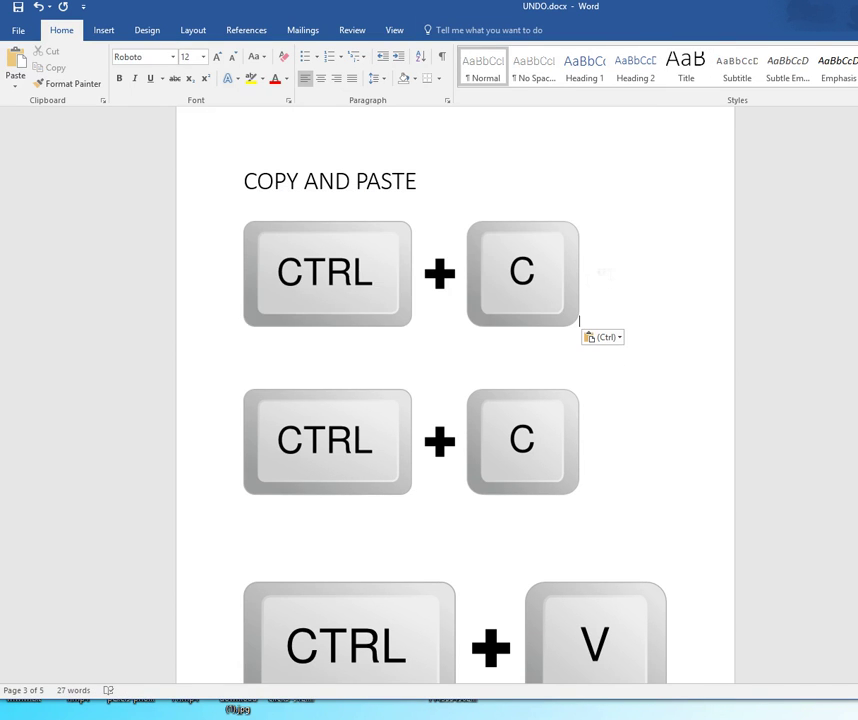
left_click(563, 285)
left_click(643, 278)
Undo the picture paste and delete the duplicate COPY AND PASTE heading
key("ctrl+z")
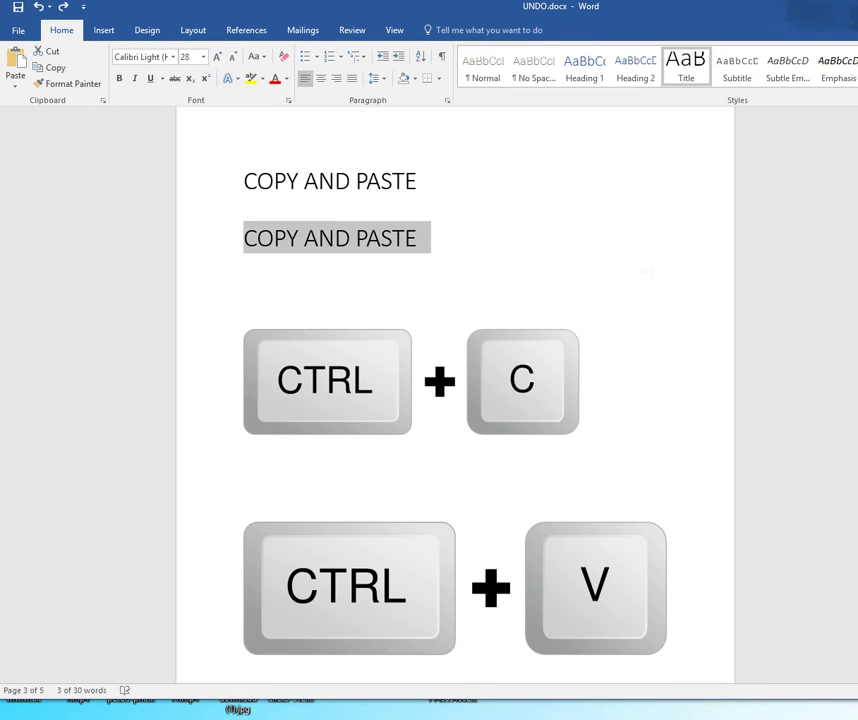
key("Delete")
Move the arrow-key text box up and left beneath the "Moving text boxes with precision" heading, and nudge it slightly further left
scroll(645, 274, "up", 1)
scroll(645, 274, "down", 1)
scroll(645, 274, "down", 1)
scroll(645, 274, "down", 6)
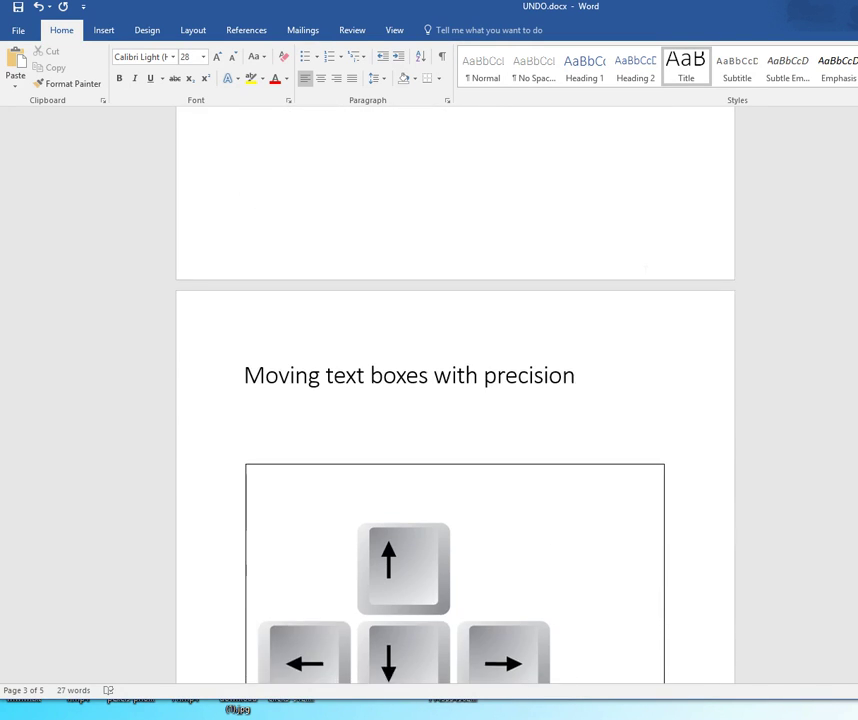
scroll(645, 274, "down", 2)
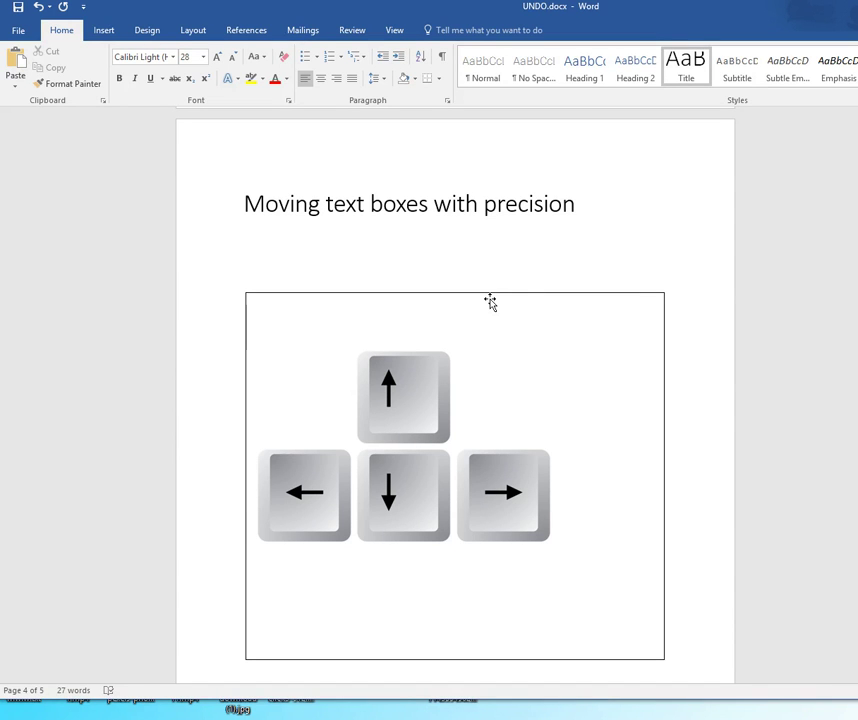
mouse_move(490, 301)
left_mouse_down()
mouse_move(532, 260)
mouse_move(446, 251)
mouse_move(467, 318)
mouse_move(557, 268)
mouse_move(435, 241)
mouse_move(460, 304)
mouse_move(537, 269)
mouse_move(473, 236)
mouse_move(467, 297)
mouse_move(521, 268)
mouse_move(487, 245)
mouse_move(426, 256)
left_mouse_up()
key("ctrl+Left")
key("ctrl+Left")
key("ctrl+Left")
key("ctrl+Left")
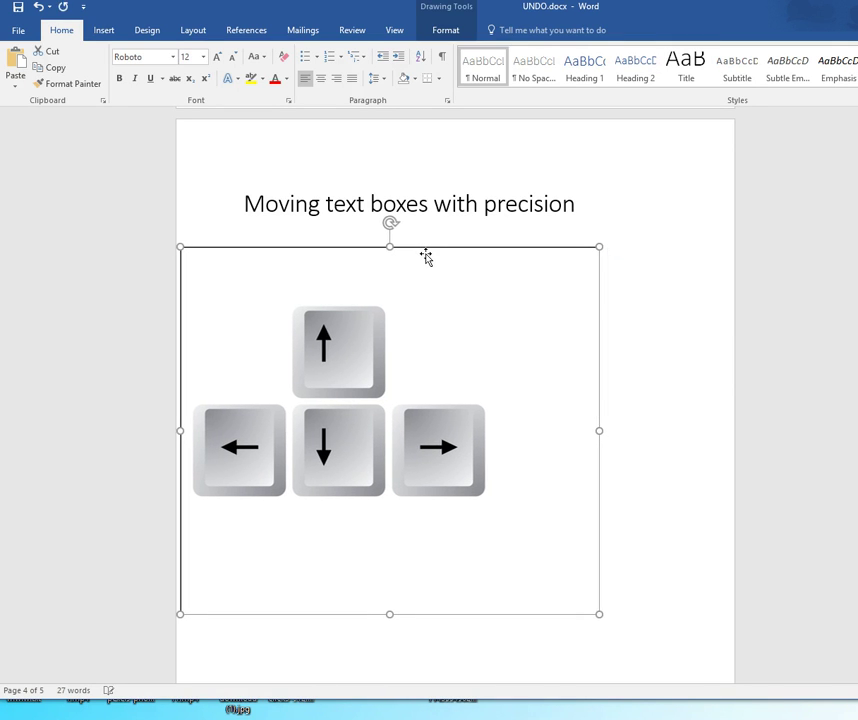
Nudge the arrow-key text box right in fine increments until its left edge sits slightly left of the heading's start
key("ctrl+Right")
key("ctrl+Right")
key("ctrl+Right")
key("ctrl+Right")
key("ctrl+Right")
key("ctrl+Right")
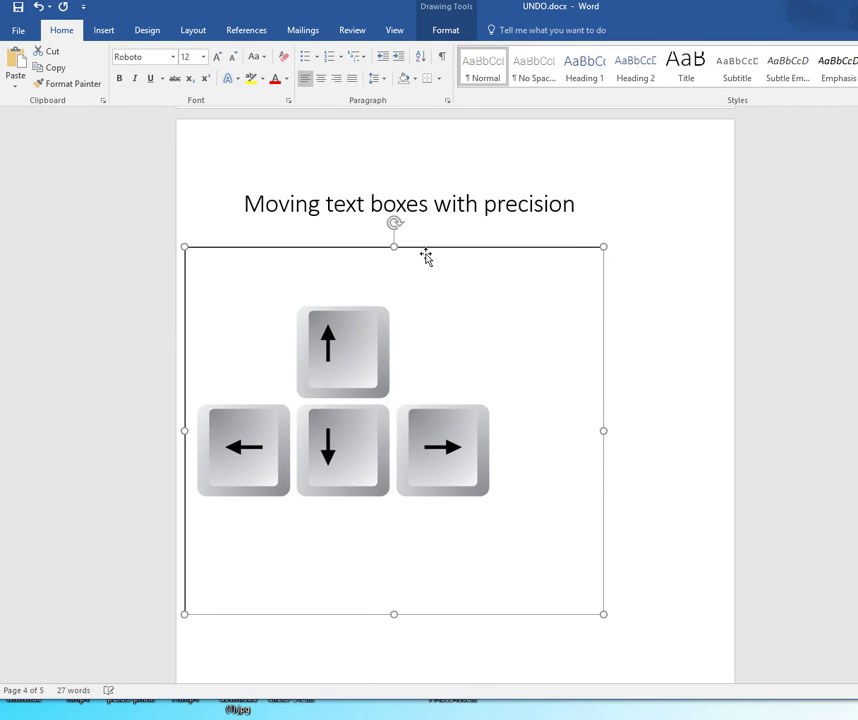
key("ctrl+Right")
key("ctrl+Right")
key("ctrl+Right")
key("ctrl+Right")
key("ctrl+Right")
key("ctrl+Right")
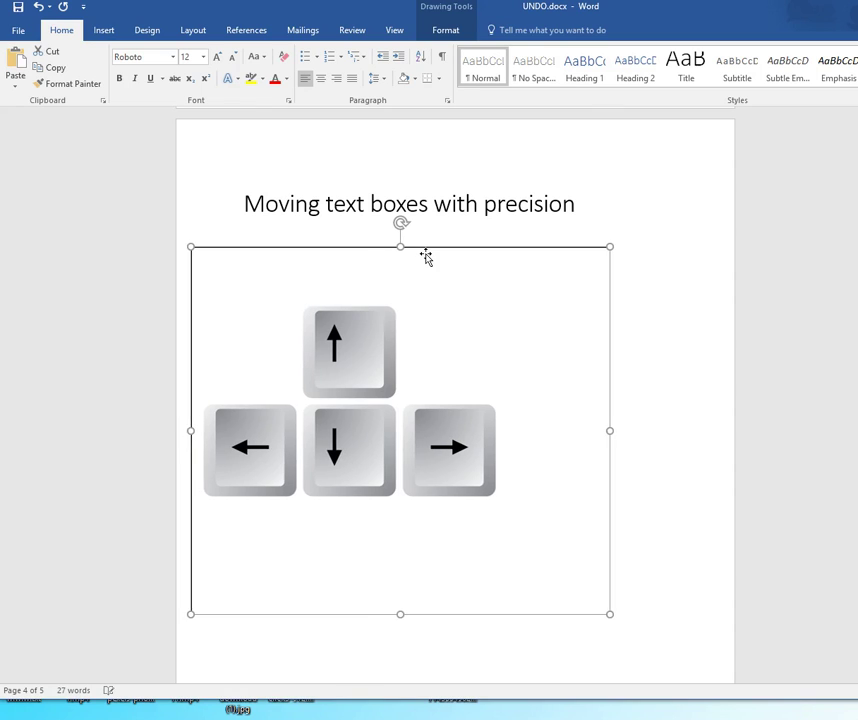
key("ctrl+Right")
key("ctrl+Right")
key("ctrl+Right")
key("ctrl+Right")
key("ctrl+Right")
key("ctrl+Right")
key("ctrl+Right")
key("ctrl+Right")
key("ctrl+Right")
key("ctrl+Right")
key("ctrl+Right")
key("ctrl+Right")
key("ctrl+Right")
key("ctrl+Right")
key("ctrl+Right")
key("ctrl+Right")
key("ctrl+Right")
key("ctrl+Right")
key("ctrl+Right")
key("ctrl+Right")
key("ctrl+Right")
key("ctrl+Right")
key("ctrl+Right")
key("ctrl+Right")
key("ctrl+Right")
key("ctrl+Right")
key("ctrl+Right")
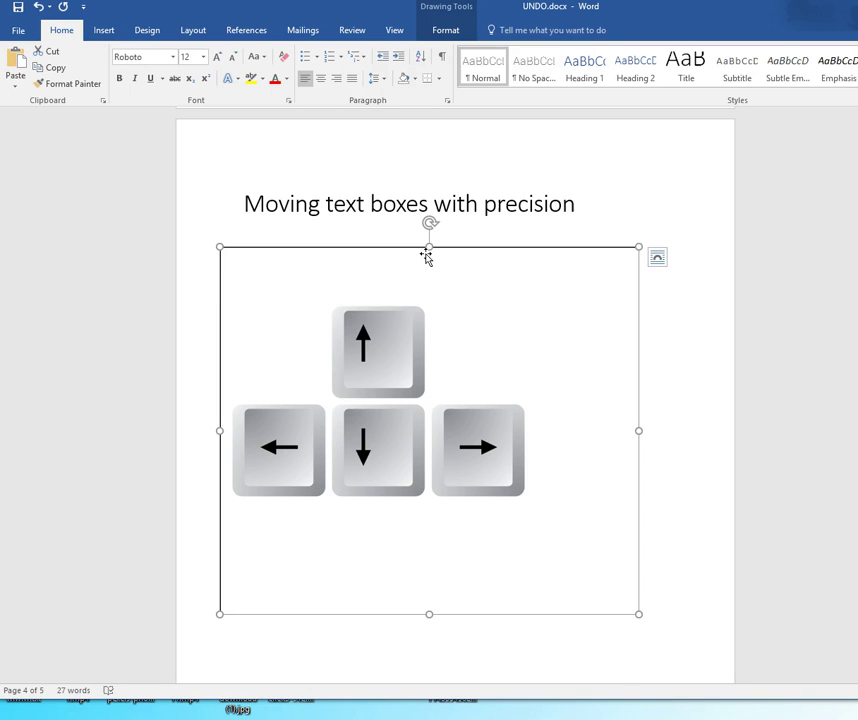
Move the arrow-key text box right to the page's right edge and nudge it one fine increment further right
left_click_drag(426, 258, 520, 257)
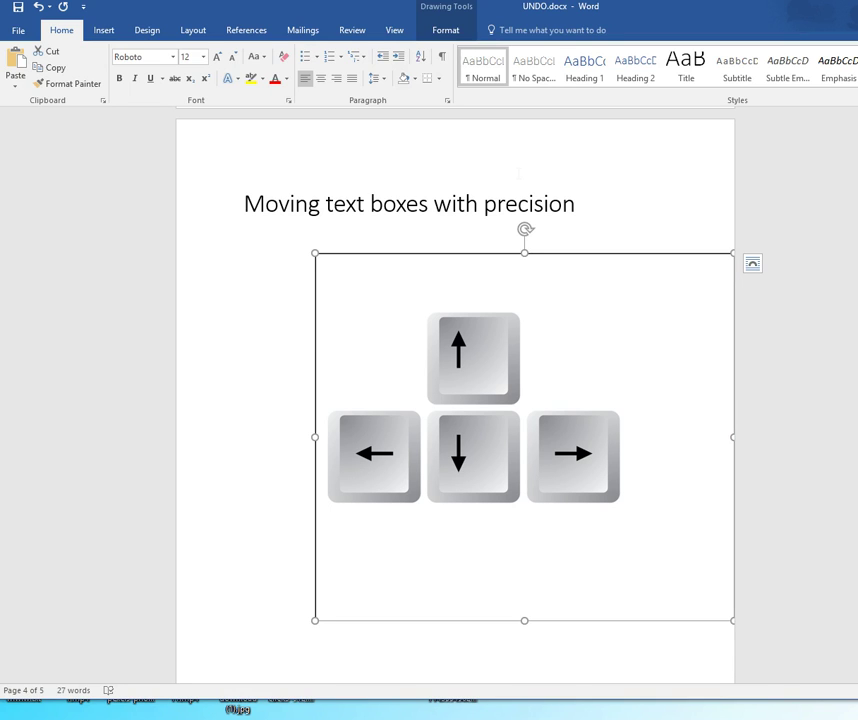
left_click(534, 203)
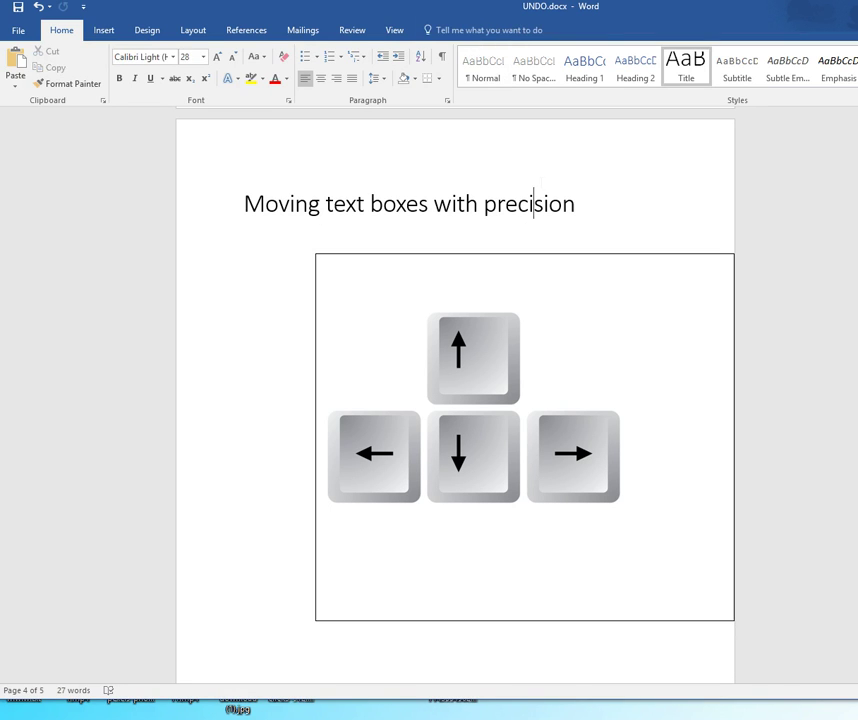
left_click(598, 263)
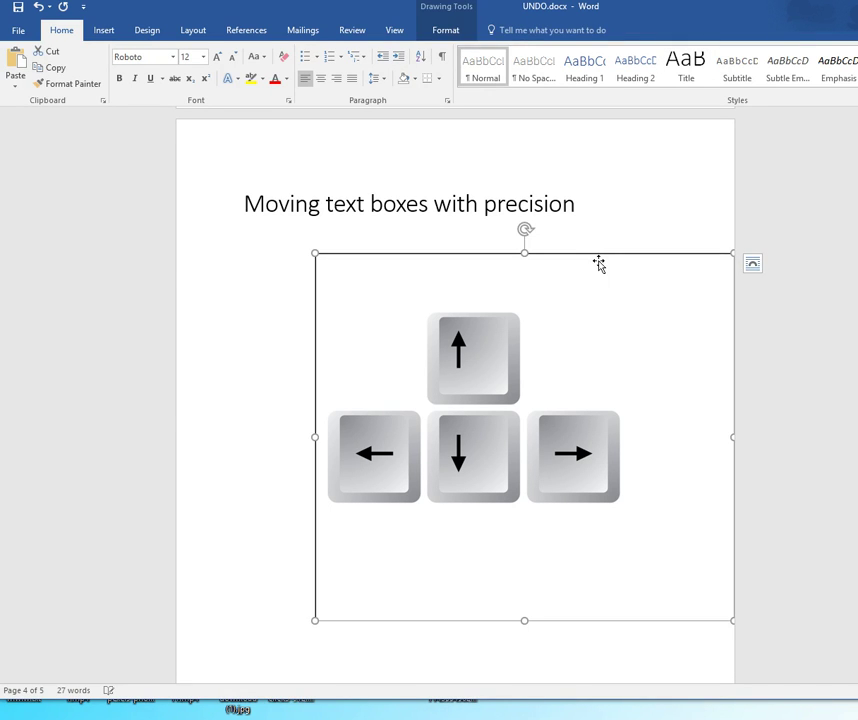
key("ctrl+Right")
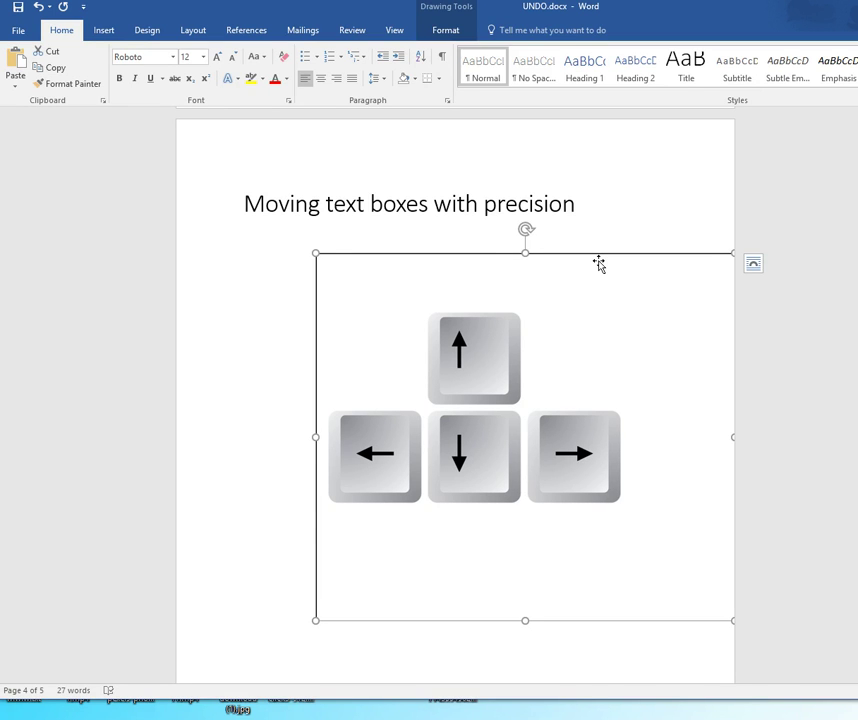
Nudge the arrow-key text box back and forth in fine increments, ending slightly further left and up beside the page's right edge
key("ctrl+Left")
key("ctrl+Right")
key("ctrl+Left")
key("ctrl+Right")
key("ctrl+Down")
key("ctrl+Up")
key("ctrl+Left")
key("ctrl+Up")
key("ctrl+Left")
key("ctrl+Up")
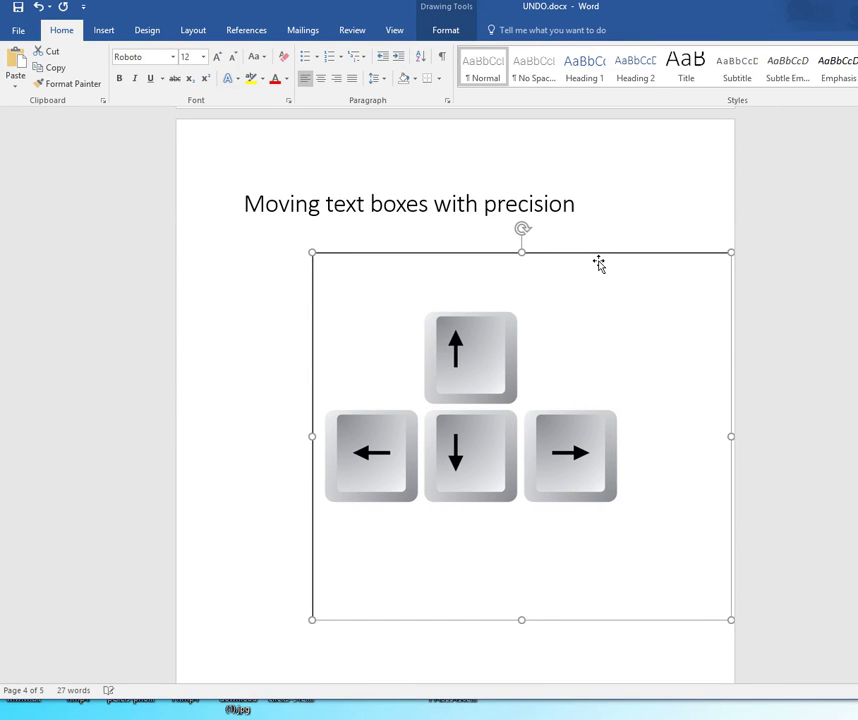
Move the arrow-key text box left in larger increments until its left edge sits slightly left of the heading's start, and deselect it
key("Left")
key("Left")
key("Left")
key("Left")
key("Left")
key("Left")
key("Left")
key("Left")
key("Left")
key("Left")
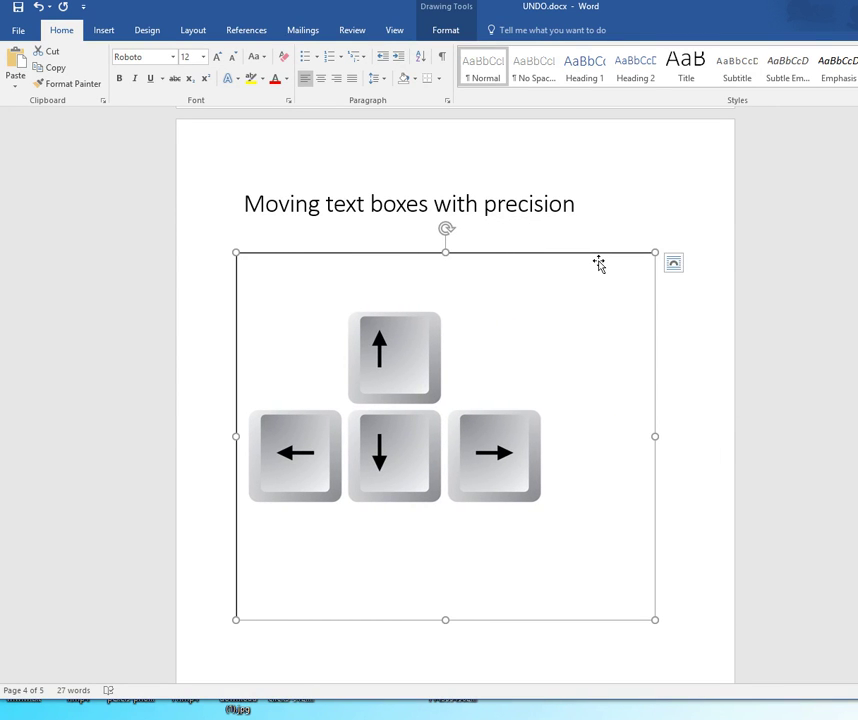
left_click(604, 243)
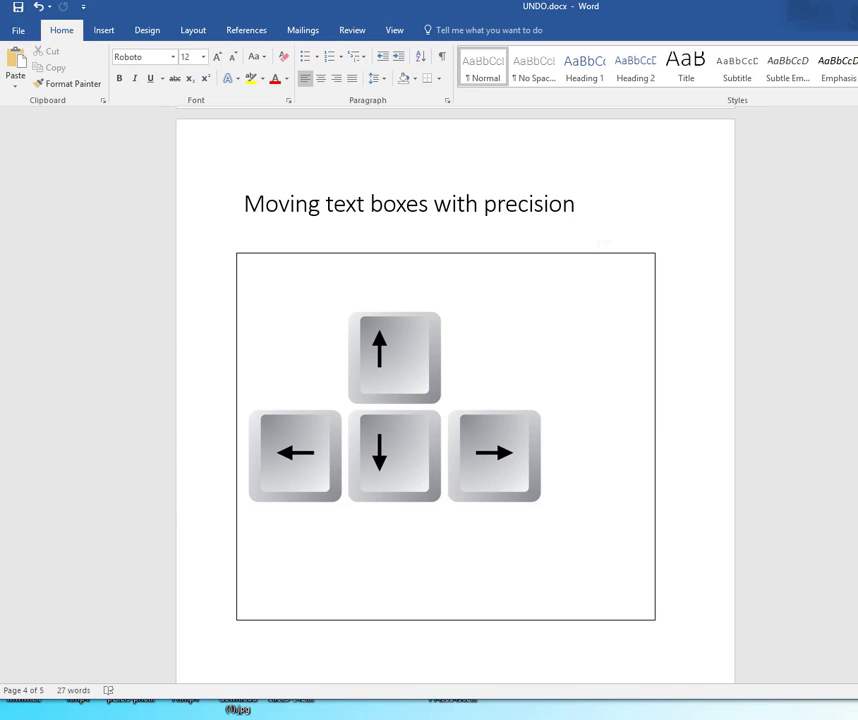
Activate Text Boxes 1 to 4 individually beneath the picture on the "Selecting multiple elements" page, and select the picture
scroll(455, 400, "down", 12)
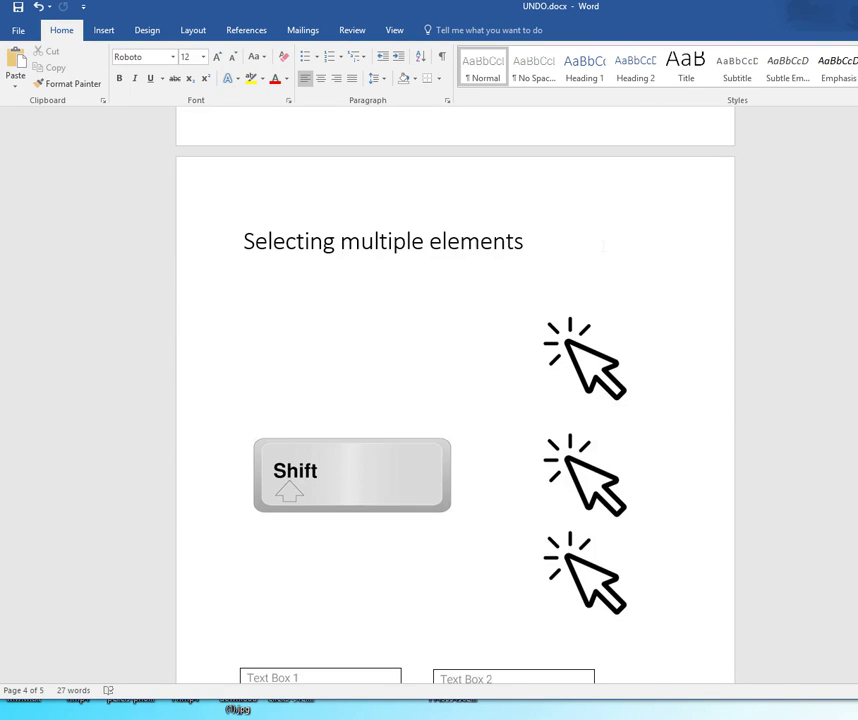
scroll(604, 249, "down", 3)
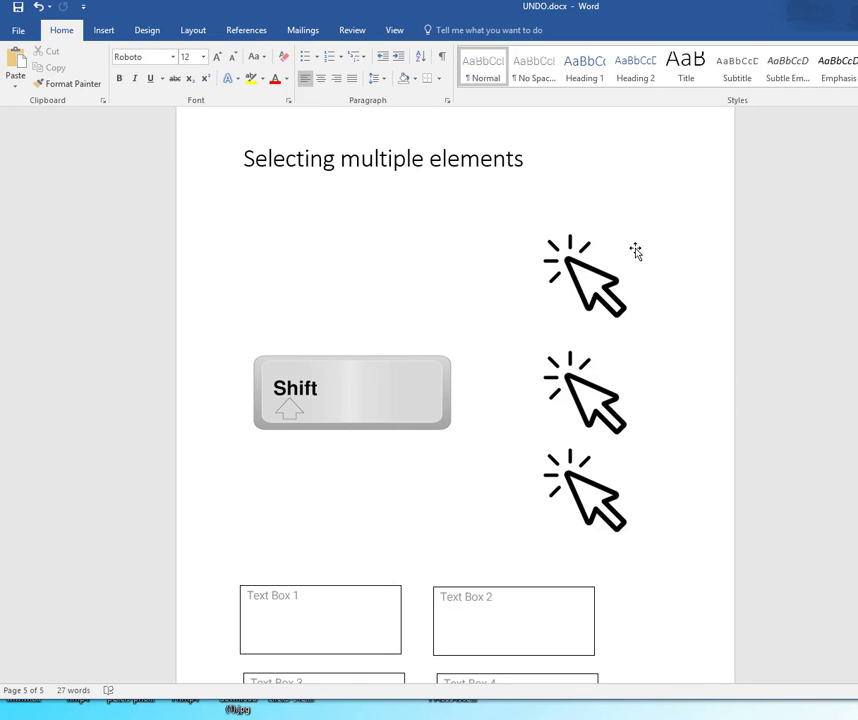
scroll(635, 250, "down", 1)
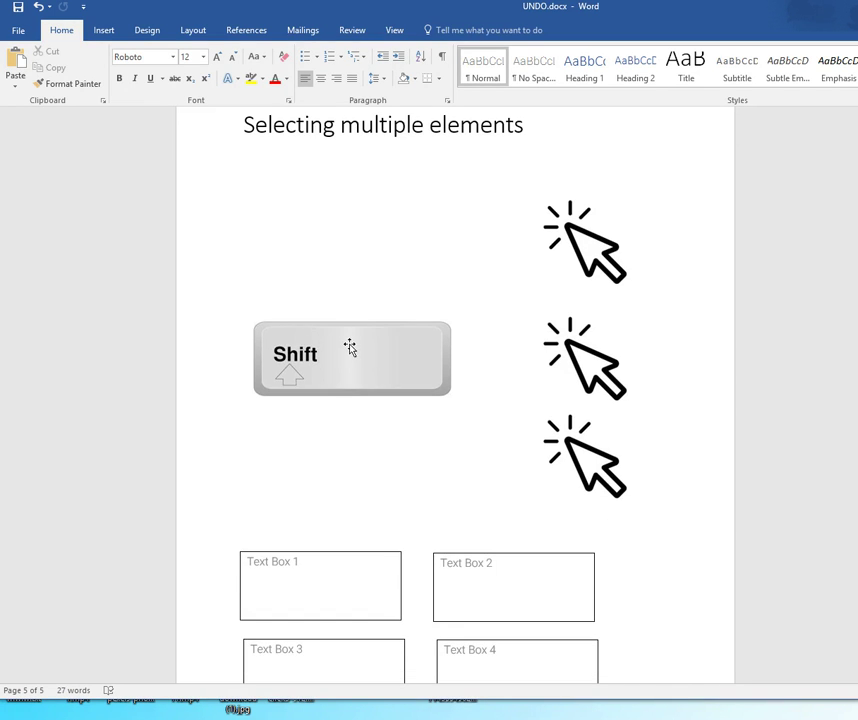
scroll(350, 347, "down", 2)
left_click(330, 496)
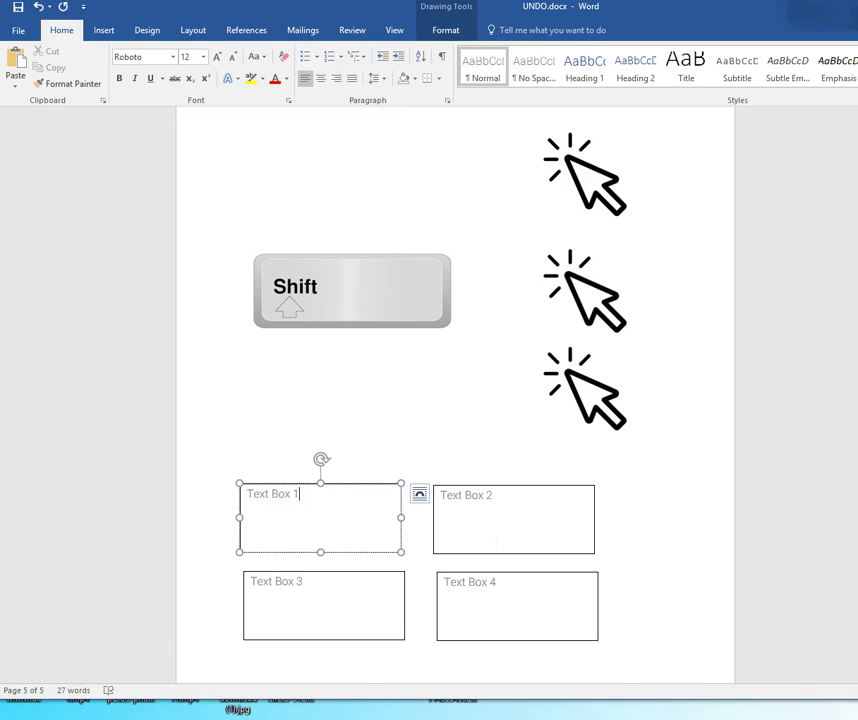
left_click(488, 536)
left_click(344, 604)
left_click(350, 530)
left_click(483, 536)
left_click(491, 582)
left_click(318, 582)
key("Escape")
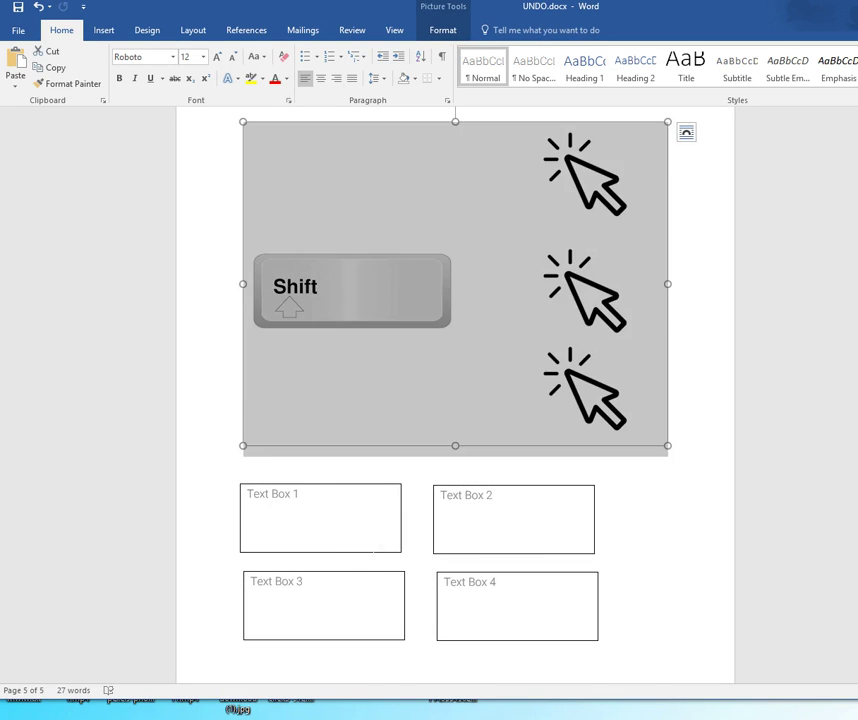
left_click(389, 543)
left_click(408, 427)
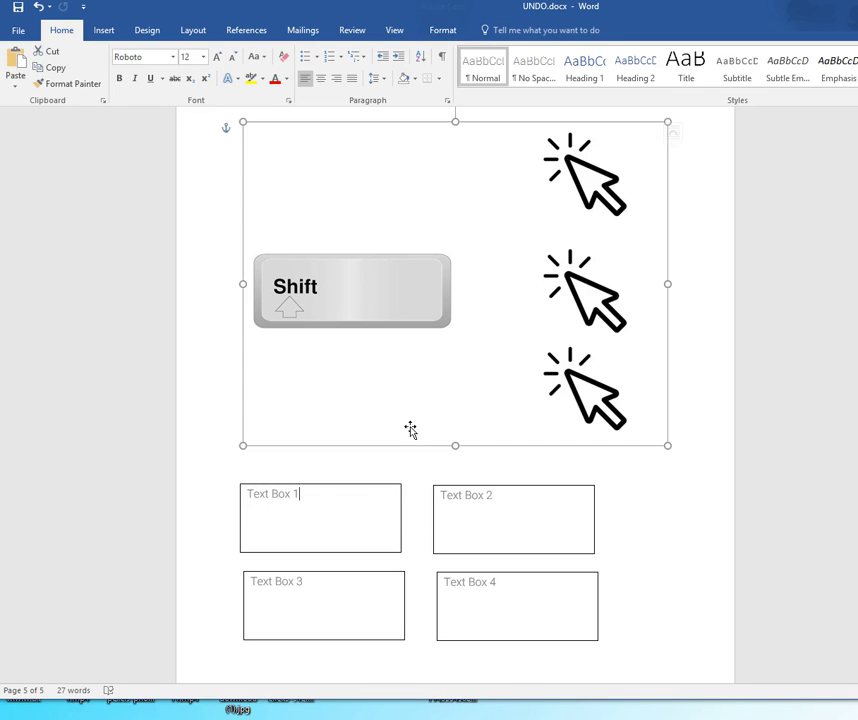
key("Tab")
Add Text Boxes 1, 2, 4 and 3 to one combined selection, and clear that selection
left_click(397, 493)
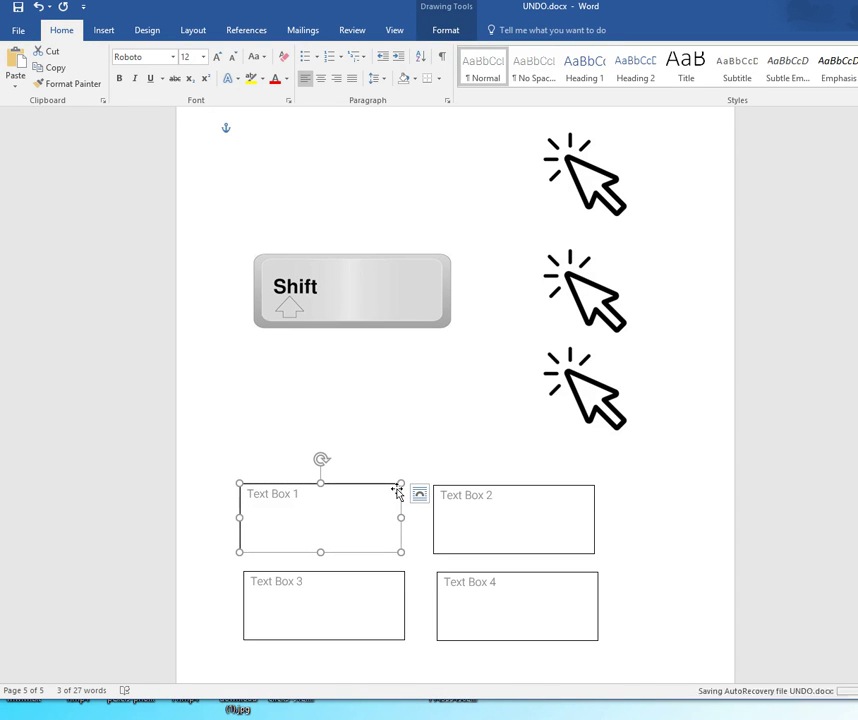
left_click(524, 497, "shift")
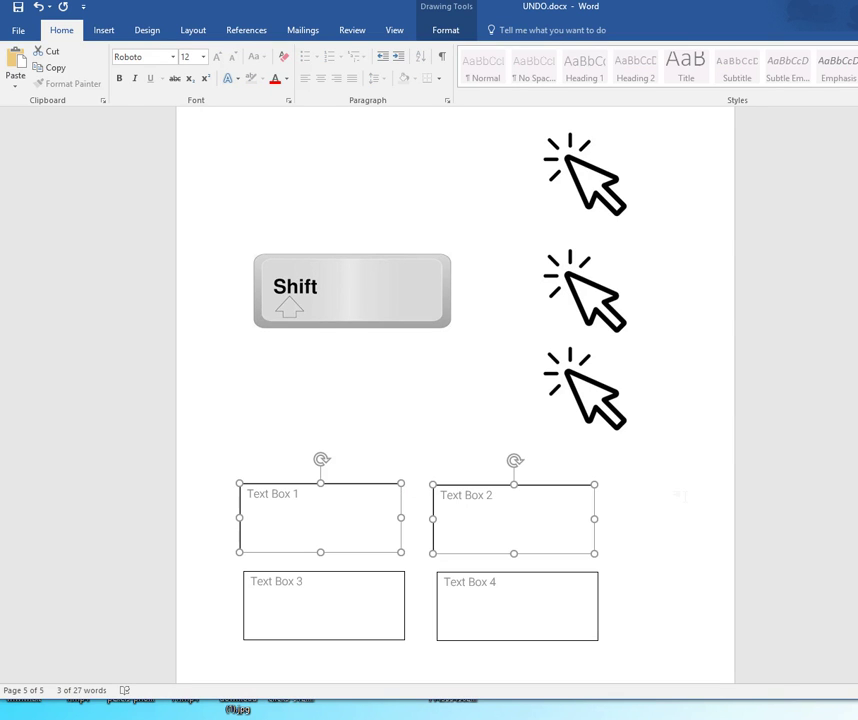
left_click(582, 583, "shift")
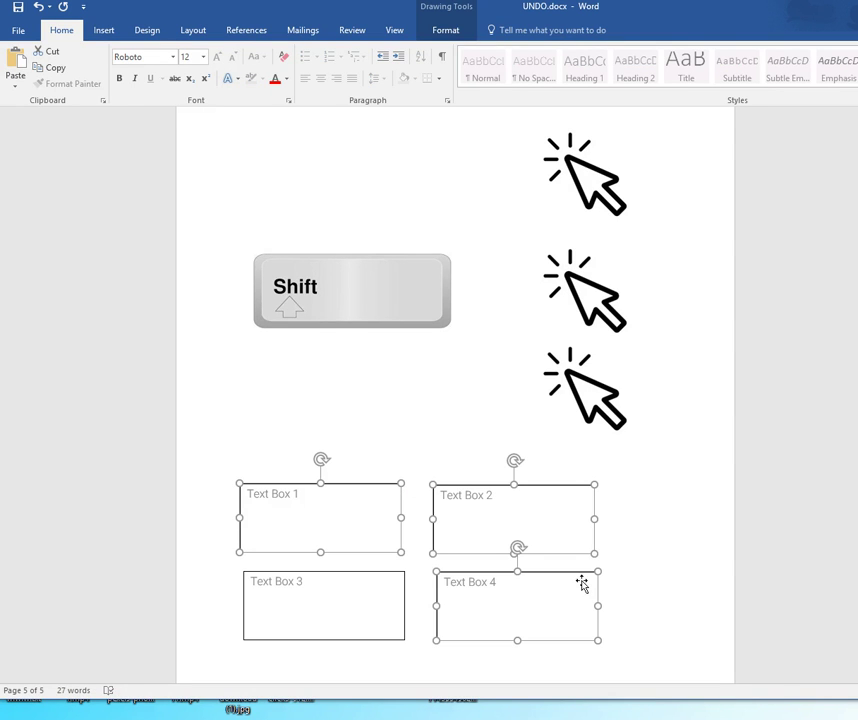
left_click(370, 594, "shift")
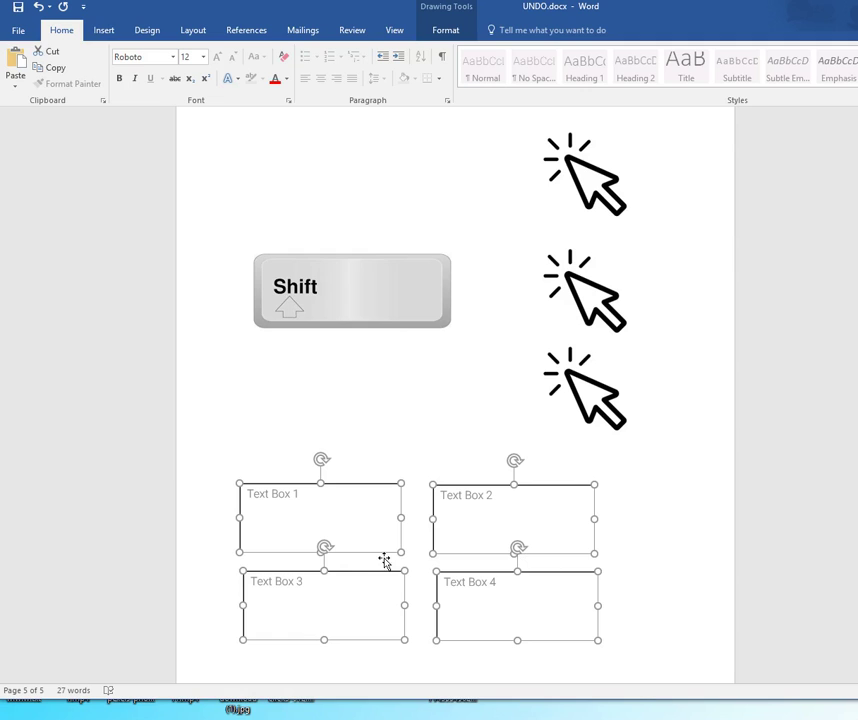
left_click(440, 436)
Activate Text Boxes 1, 2, 4 and 3 one at a time, going around the group twice without combining them
left_click(385, 511)
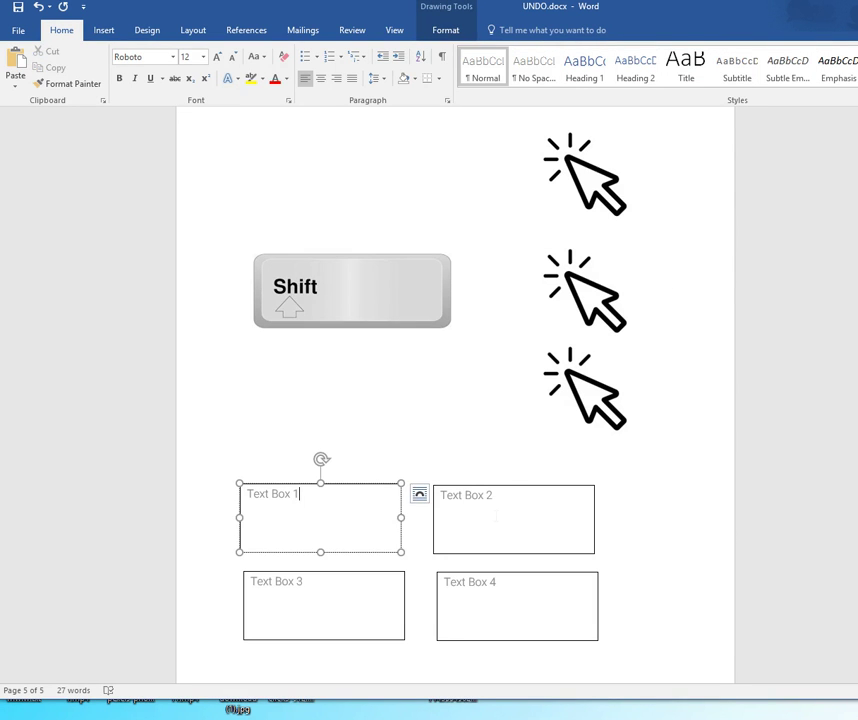
left_click(498, 515)
left_click(510, 606)
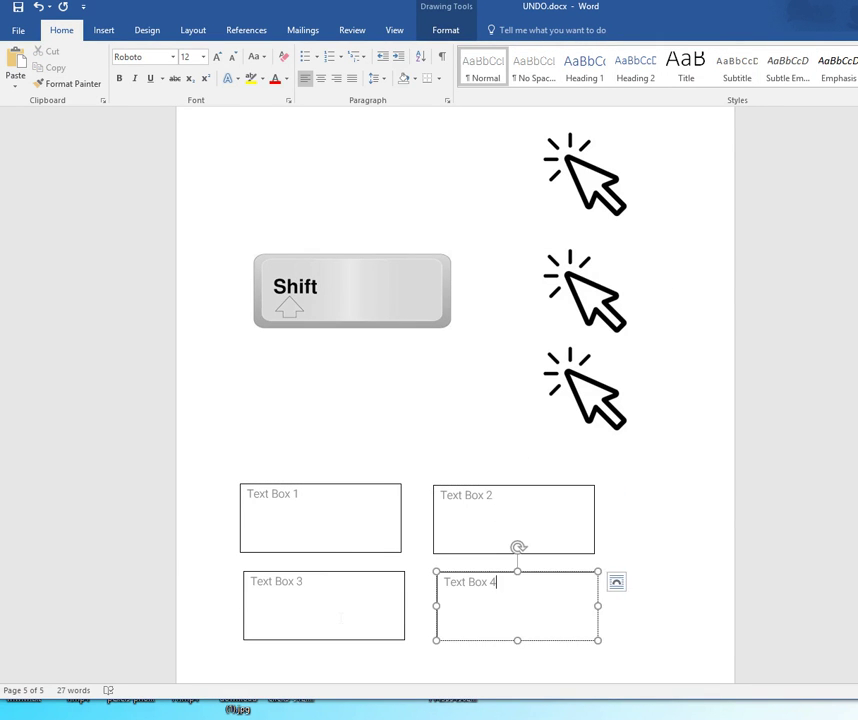
left_click(342, 608)
left_click(361, 516)
left_click(480, 527)
left_click(509, 628)
left_click(356, 610)
Select Text Boxes 1 to 4 together and move the whole group slightly right
left_click(368, 530)
left_click(516, 513, "shift")
left_click(517, 612, "shift")
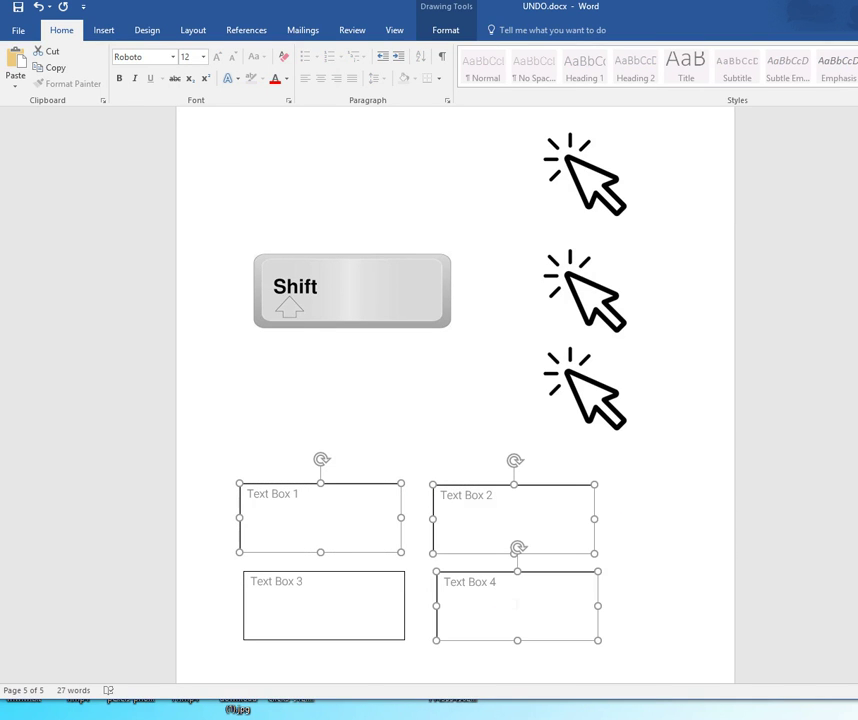
left_click(373, 606, "shift")
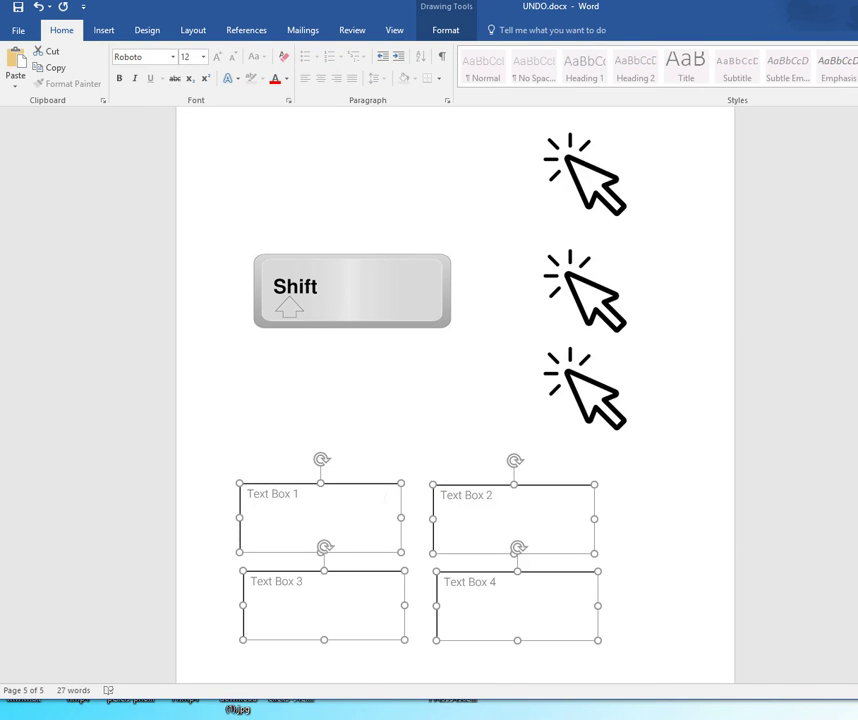
left_click_drag(365, 492, 396, 494)
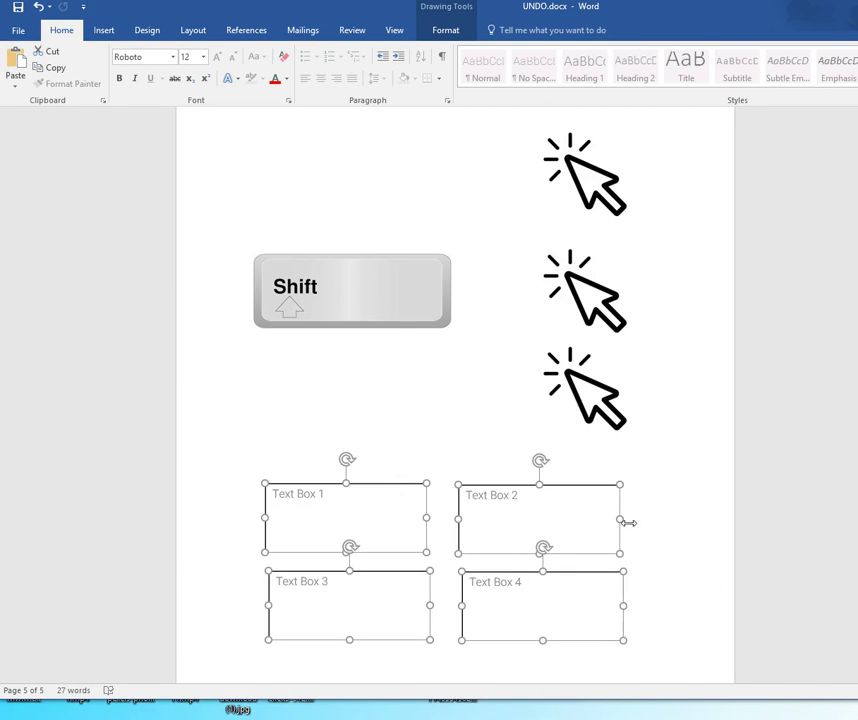
Resize the four selected text boxes together to about 80% of their width and 70% of their height, and deselect them
left_click_drag(626, 522, 566, 527)
mouse_move(510, 642)
left_mouse_down()
mouse_move(510, 608)
mouse_move(514, 620)
left_mouse_up()
left_click_drag(557, 509, 593, 513)
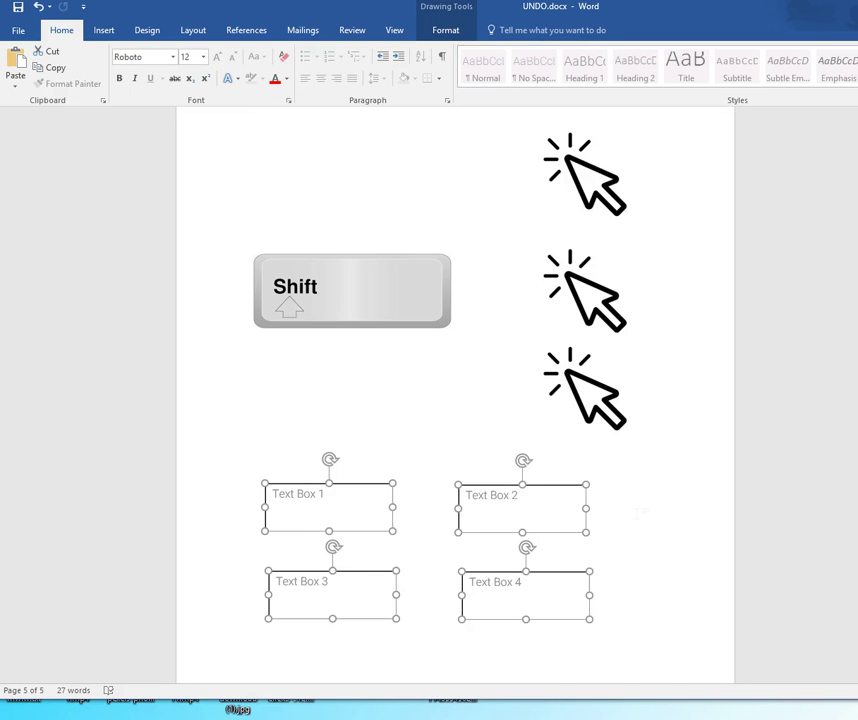
left_click(638, 513)
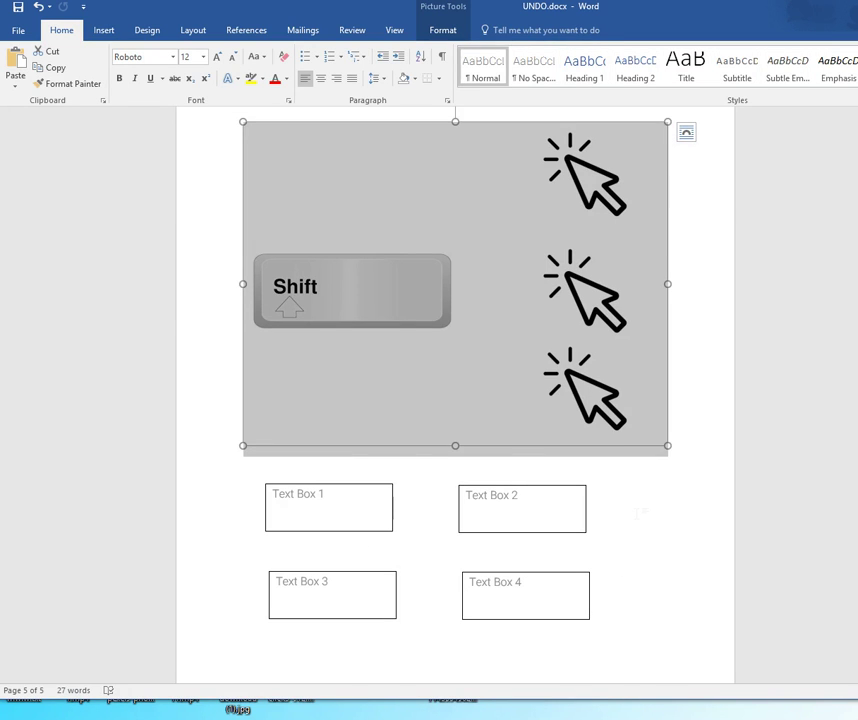
scroll(641, 513, "up", 5)
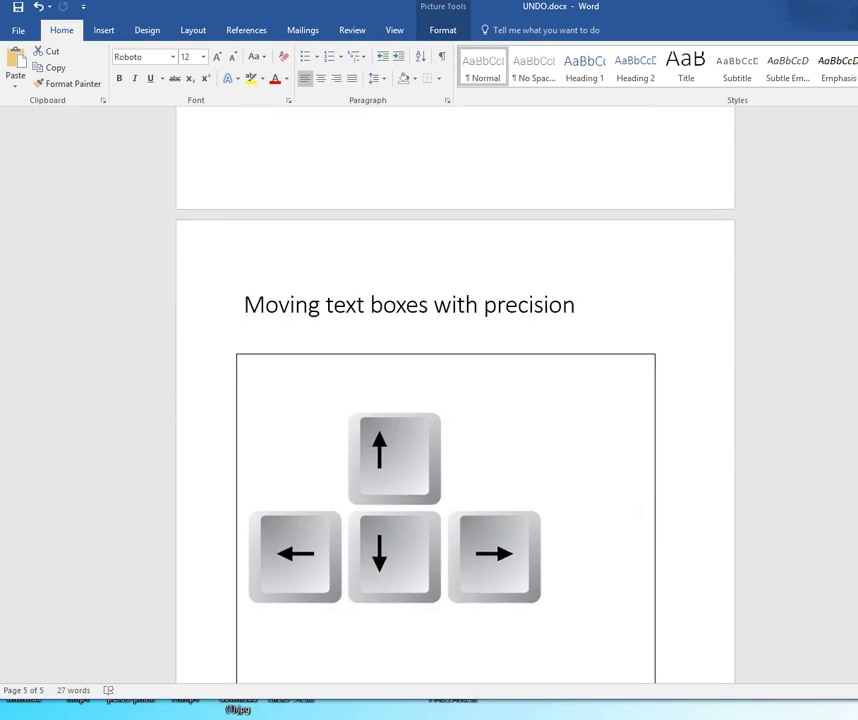
scroll(641, 513, "up", 5)
scroll(641, 513, "down", 8)
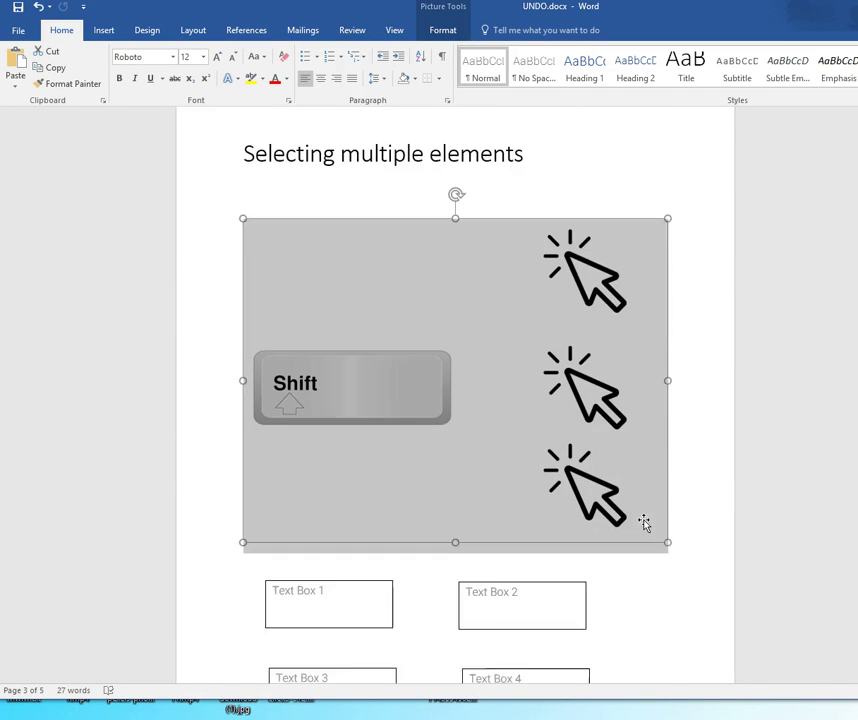
scroll(643, 521, "down", 4)
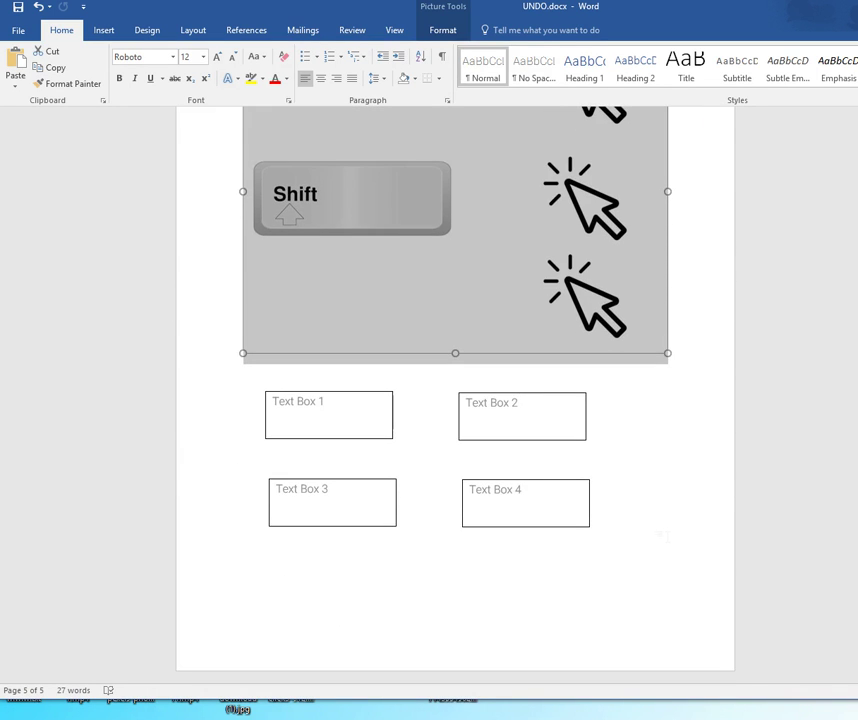